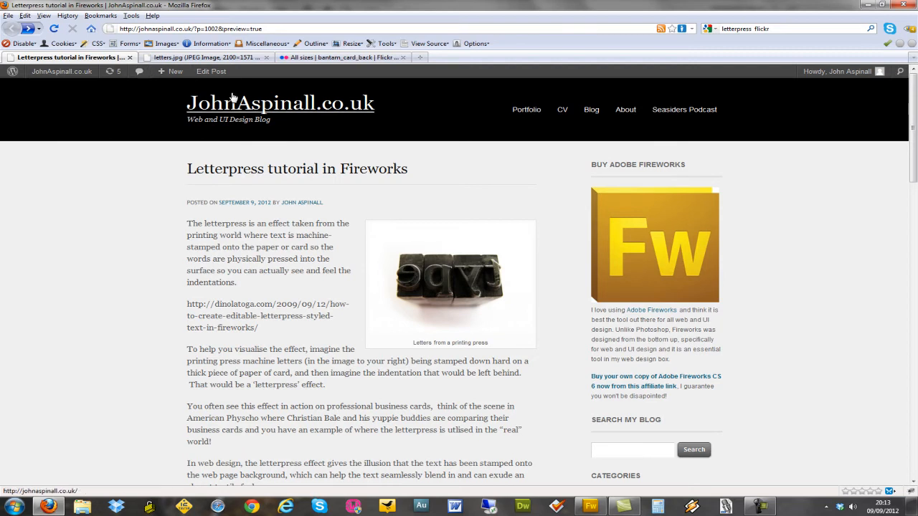
View the printing-press letters photo and the letterpress business card photo in the browser.
click(237, 58)
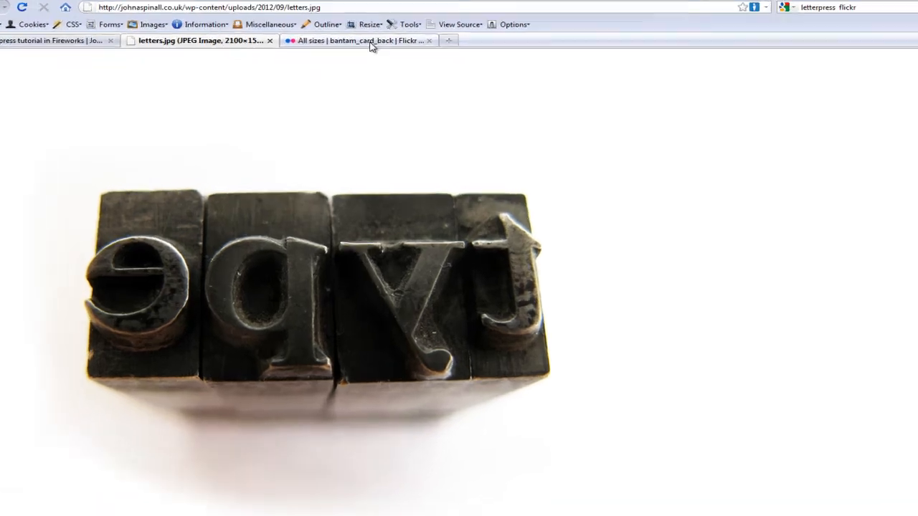
click(351, 59)
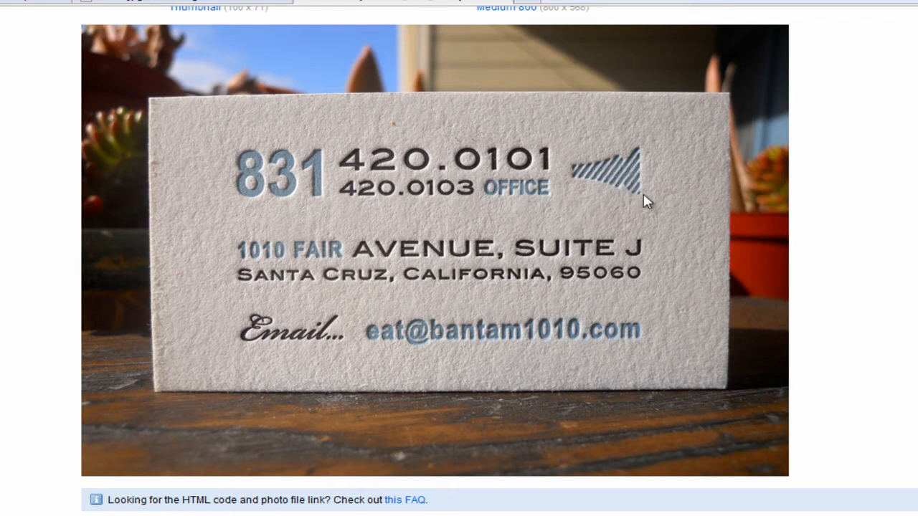
key(alt+Tab)
key(alt+Tab)
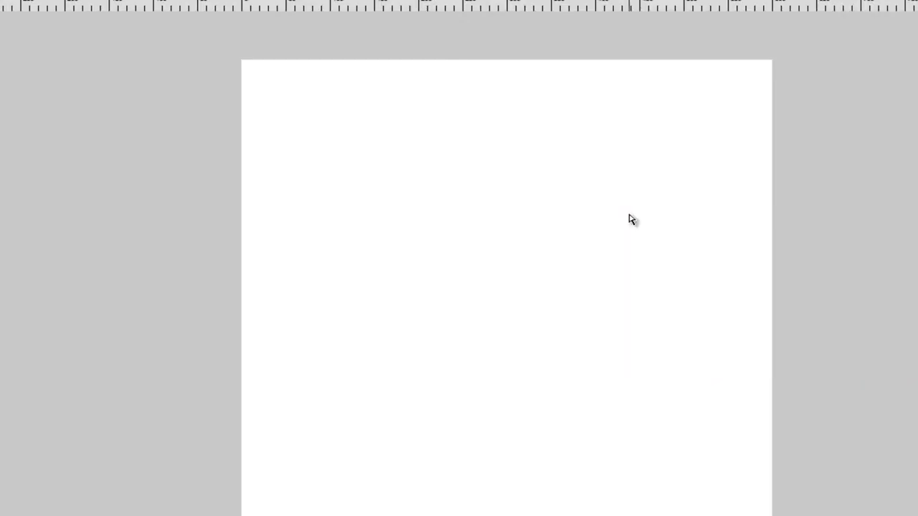
key(alt+Tab)
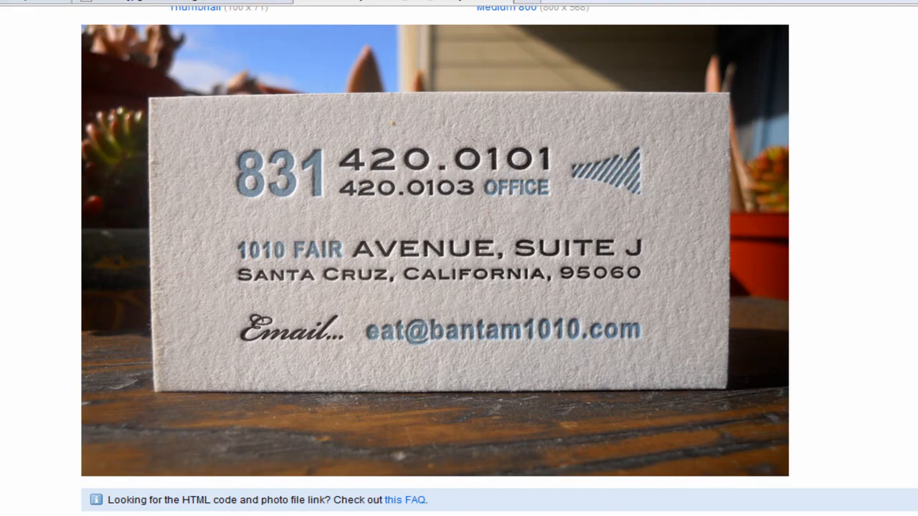
Return to the letterpress tutorial post and view its example image of the letterpress effect.
key(alt+Left)
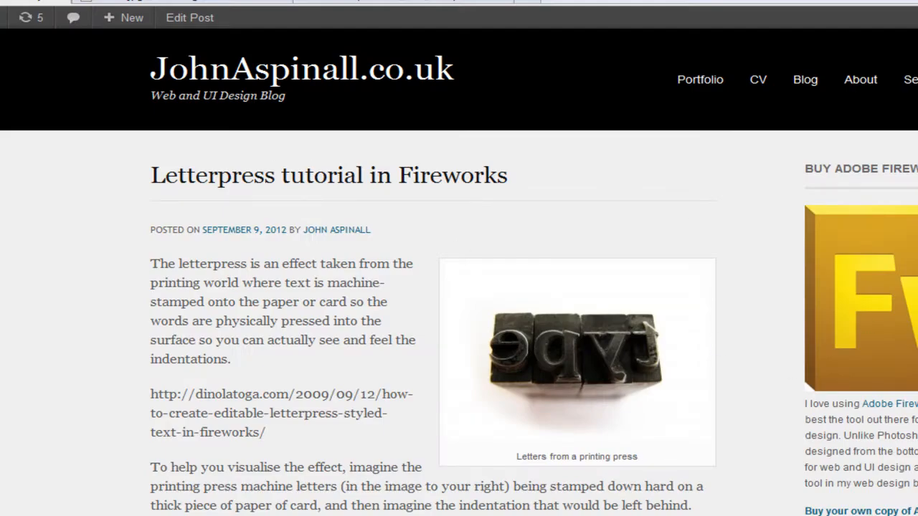
scroll(319, 385, down, 15)
scroll(319, 385, up, 10)
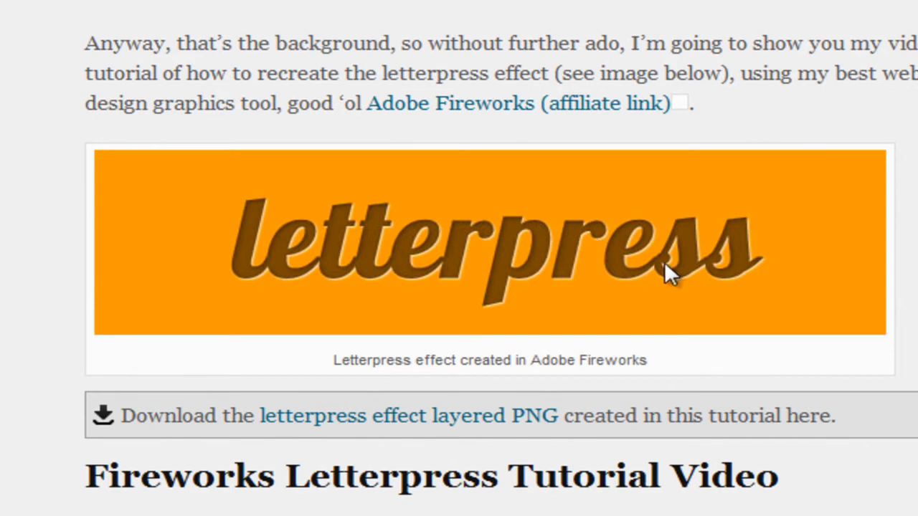
Switch to Fireworks and draw a solid orange rectangle about 530 by 230 px across the upper part of the canvas.
key(alt+Tab)
key(alt+Tab)
key(alt+Tab)
key(alt+Tab)
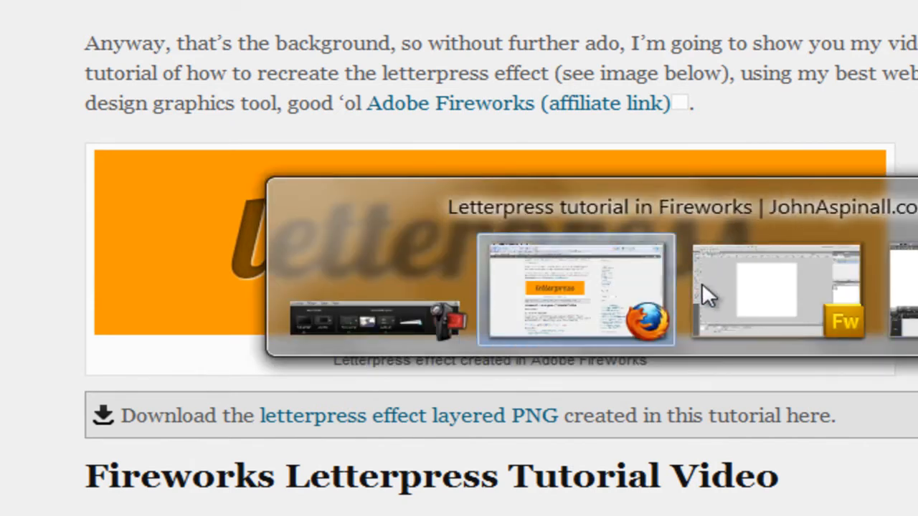
click(701, 282)
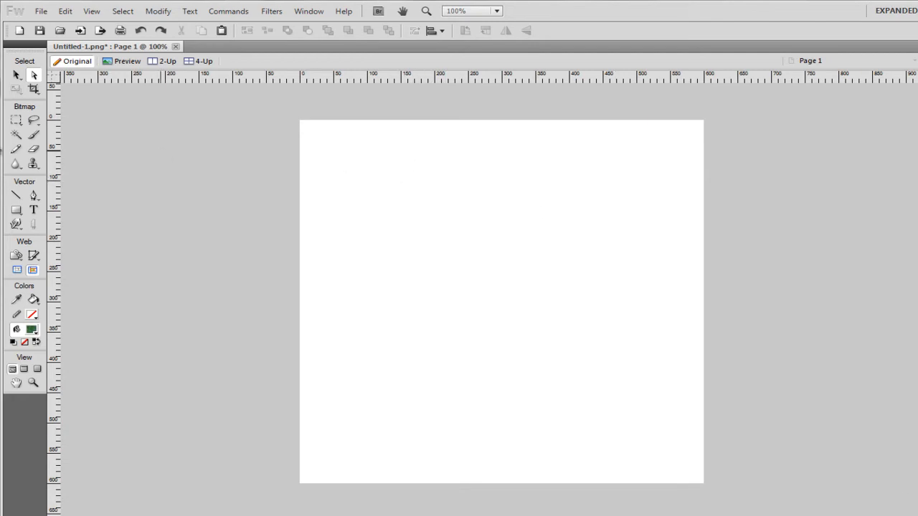
click(16, 210)
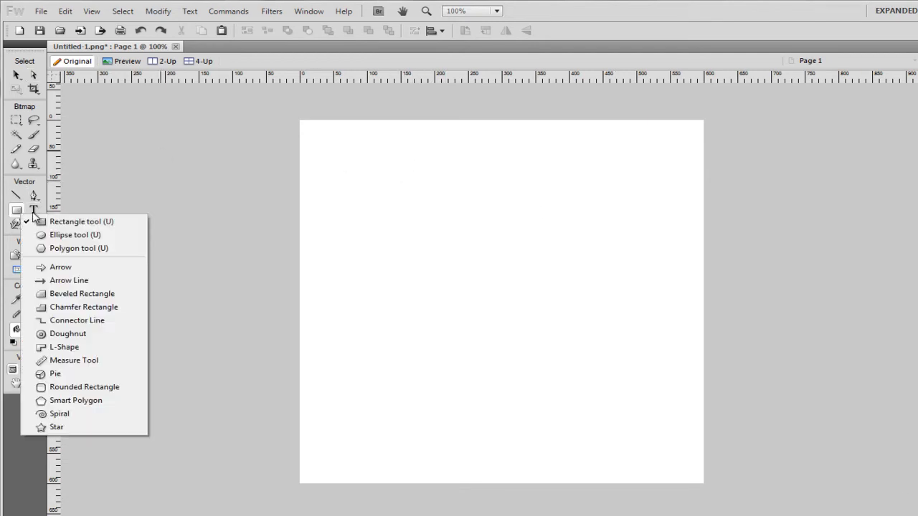
click(47, 224)
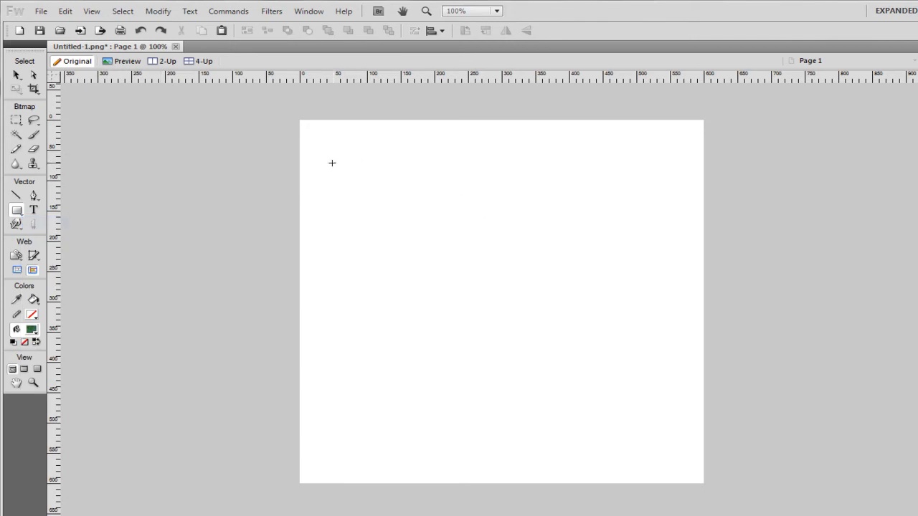
drag(321, 150, 681, 290)
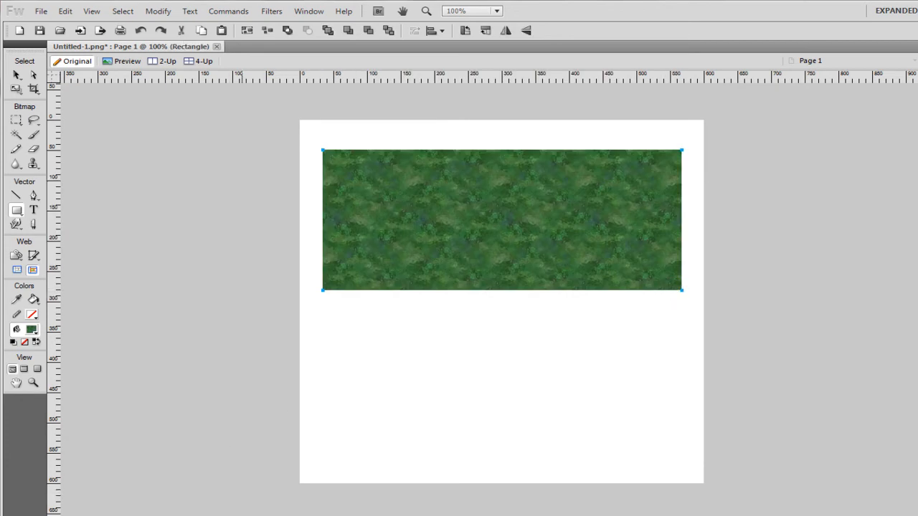
click(230, 473)
click(232, 475)
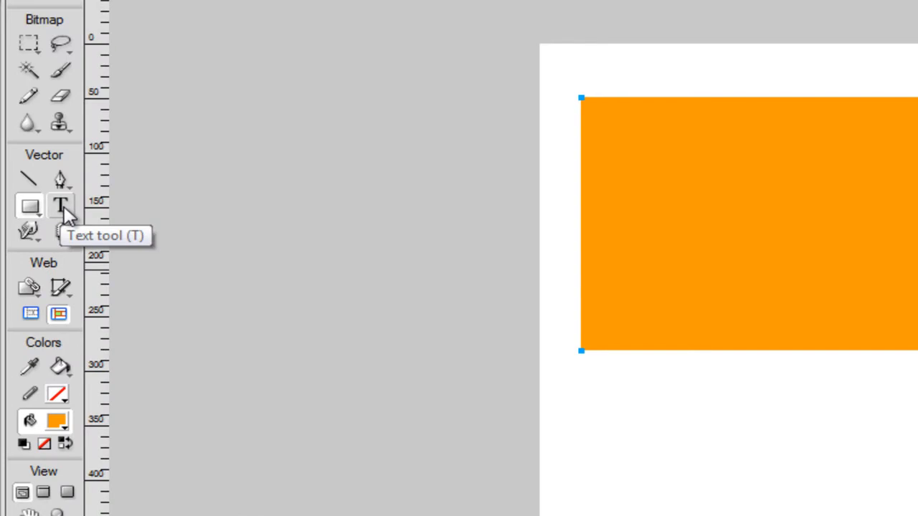
Start a text object on the rectangle, coloured brown by sampling the rectangle's orange and darkening it to luminosity 55.
click(64, 209)
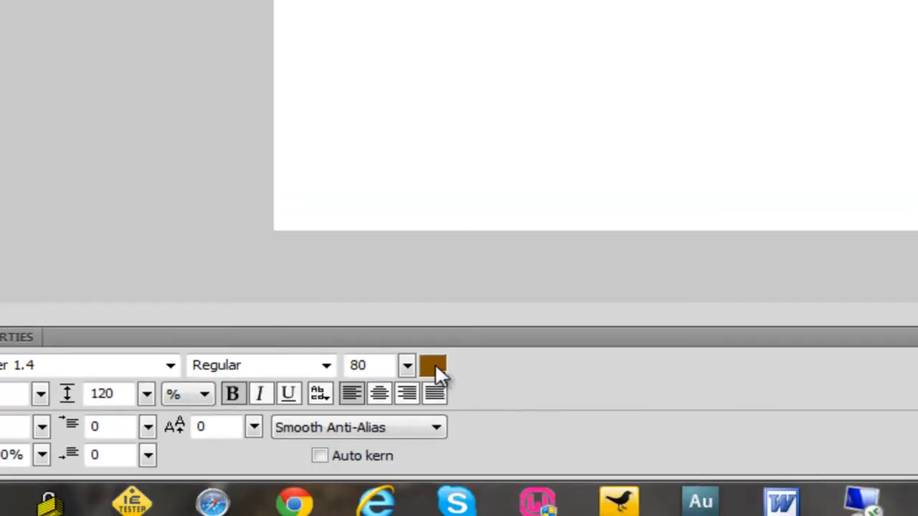
click(432, 362)
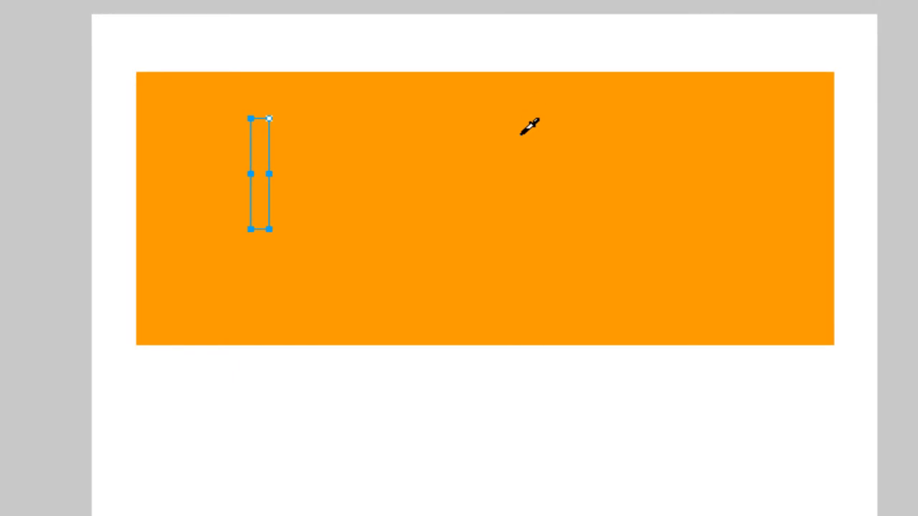
click(529, 126)
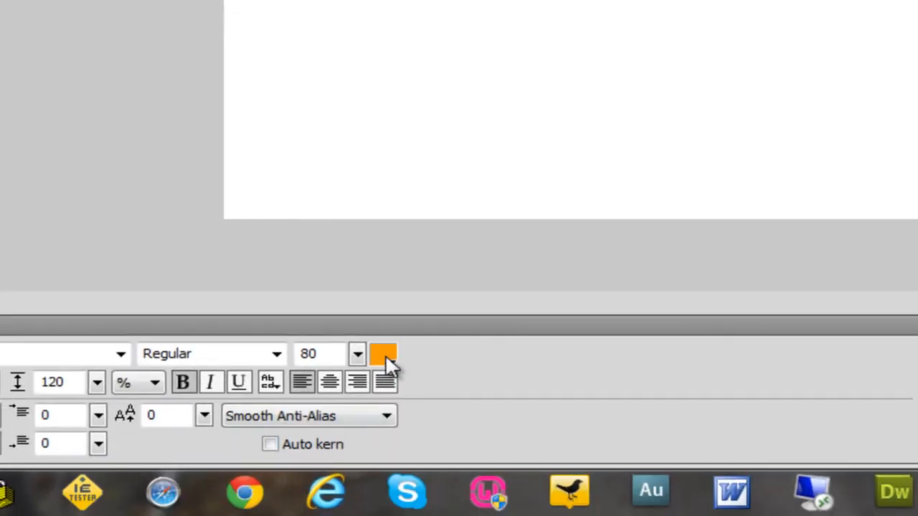
click(385, 355)
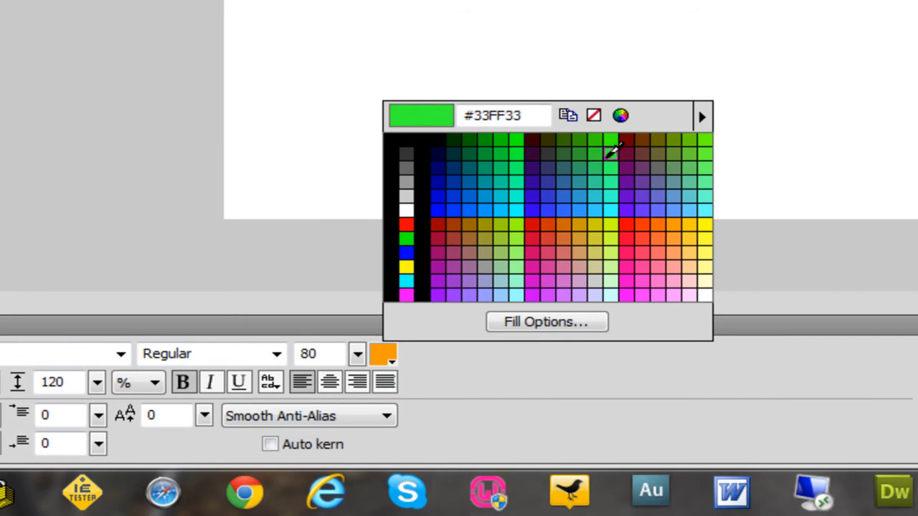
click(622, 115)
drag(828, 174, 823, 237)
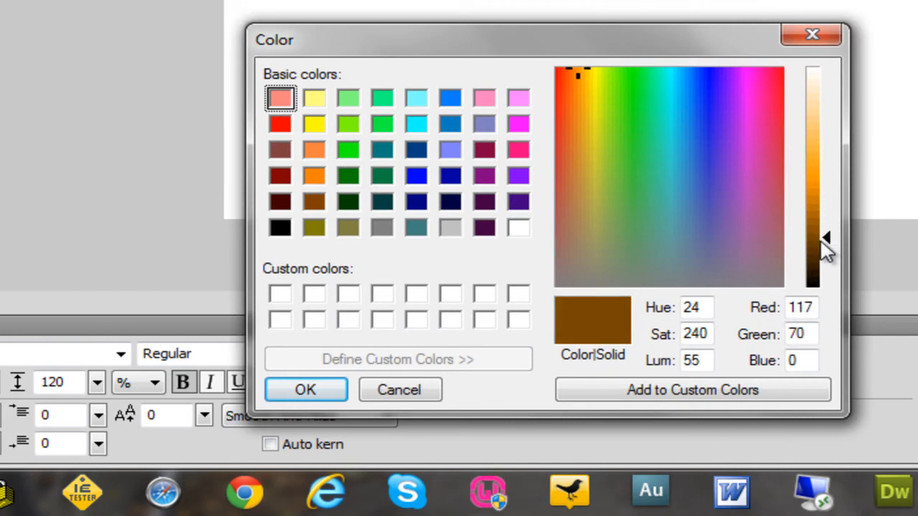
click(304, 395)
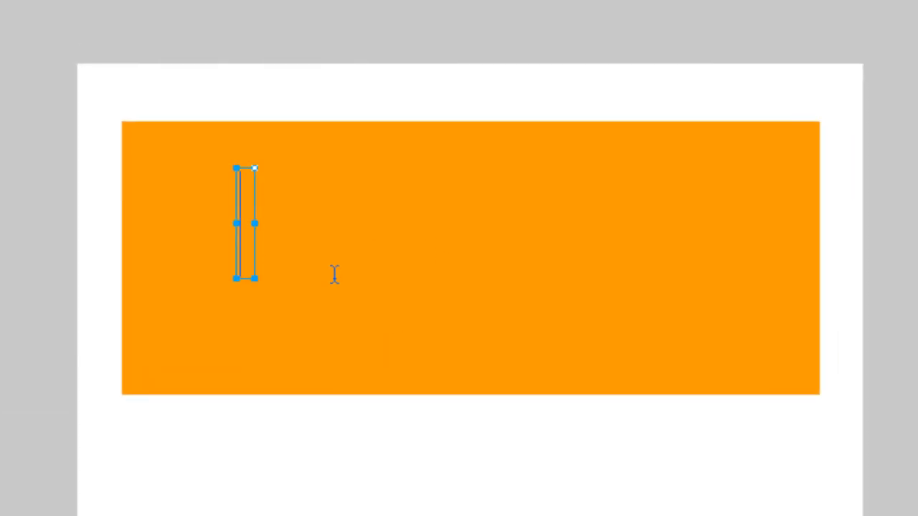
Enter the text "letterpress" and centre it horizontally on the orange rectangle.
text(lett)
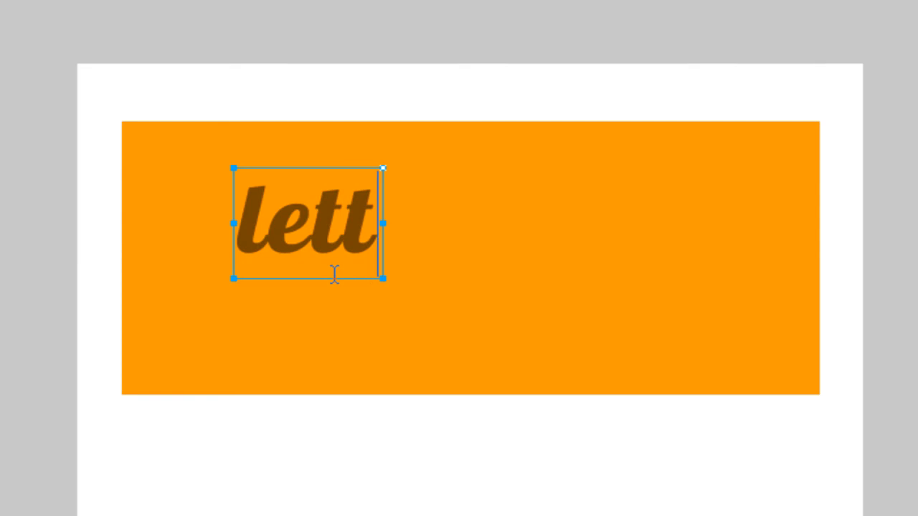
text(erpre)
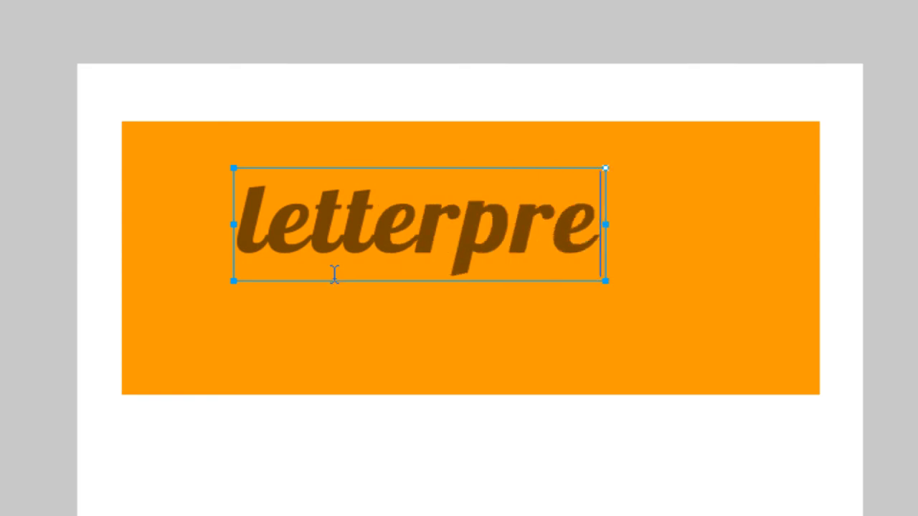
text(ss)
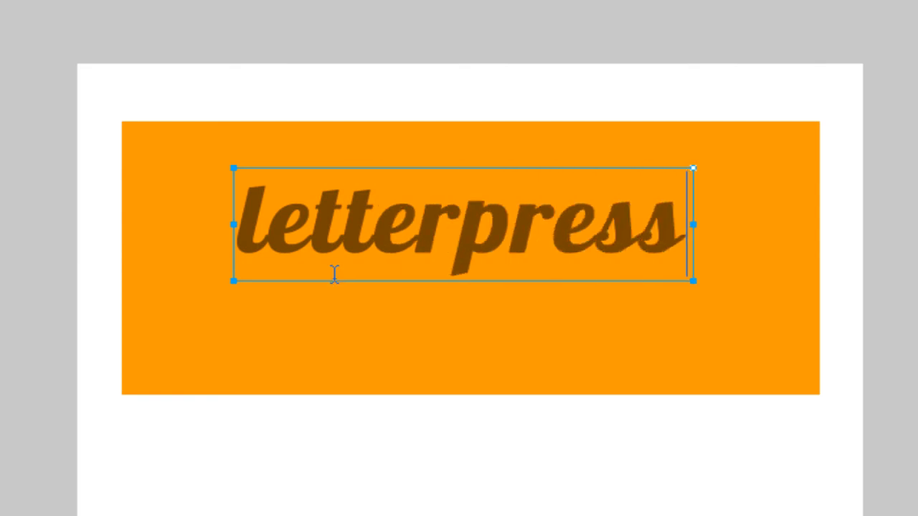
key(Escape)
key(ctrl+d)
drag(439, 253, 466, 258)
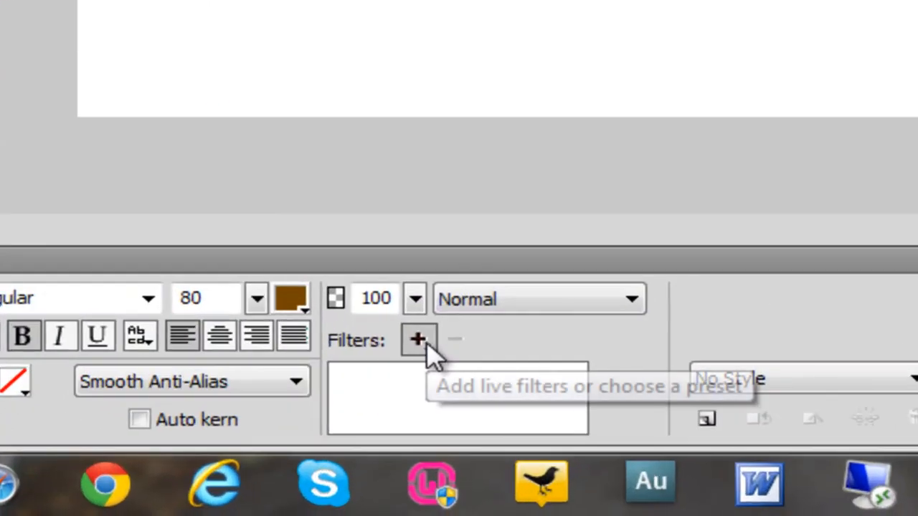
Add an Inner Shadow live filter to the letterpress text with a distance of 2.
click(427, 348)
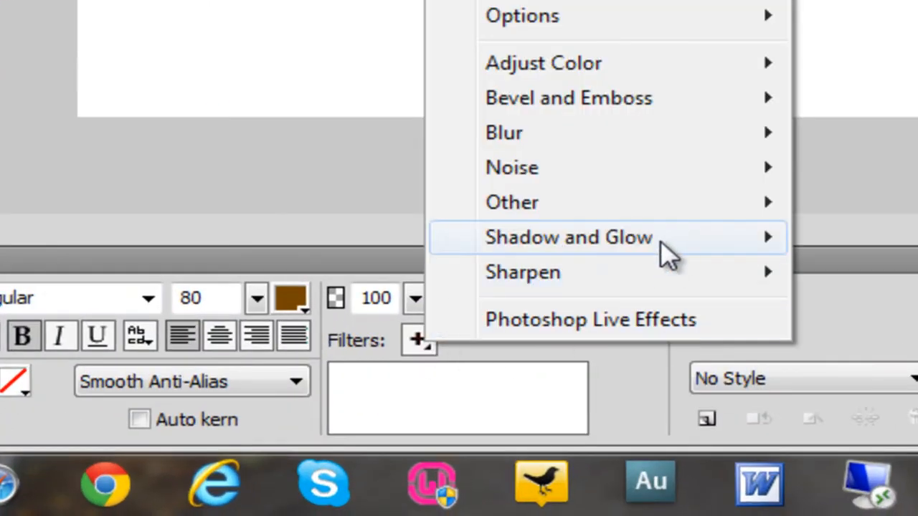
mouse_move(670, 241)
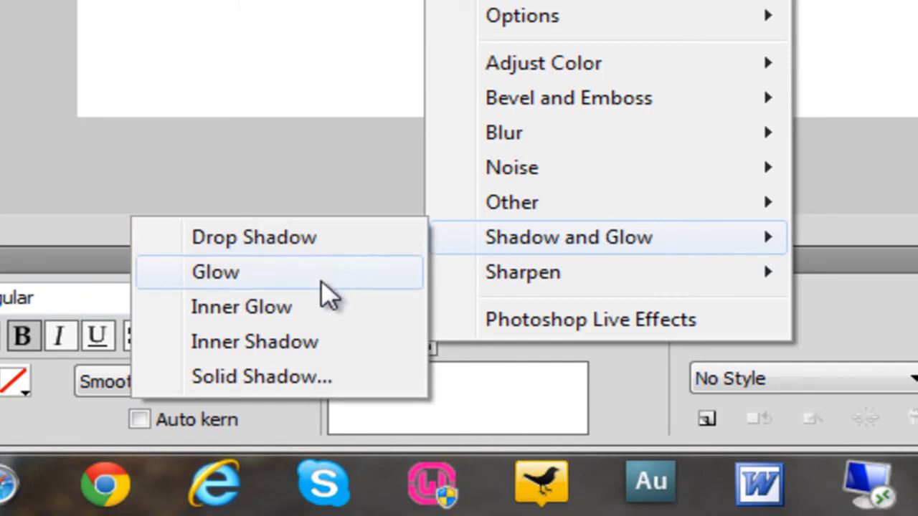
click(312, 344)
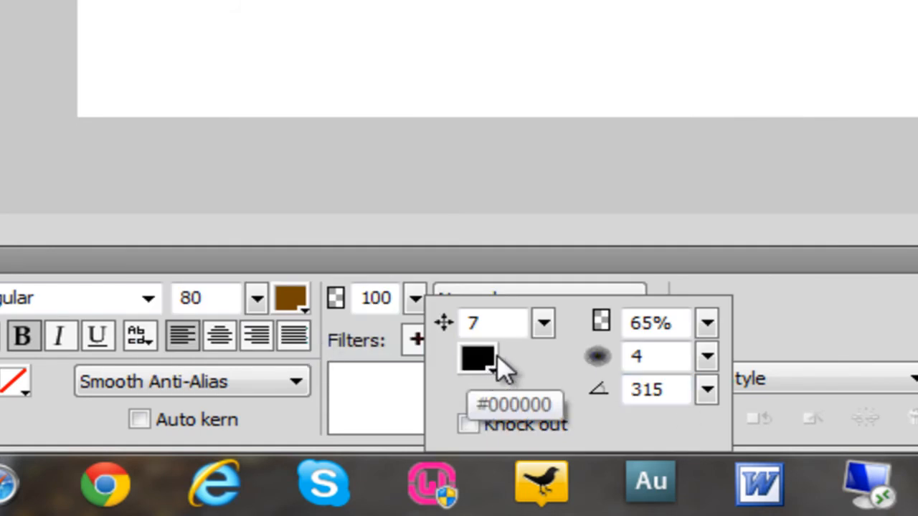
click(504, 323)
drag(504, 323, 463, 320)
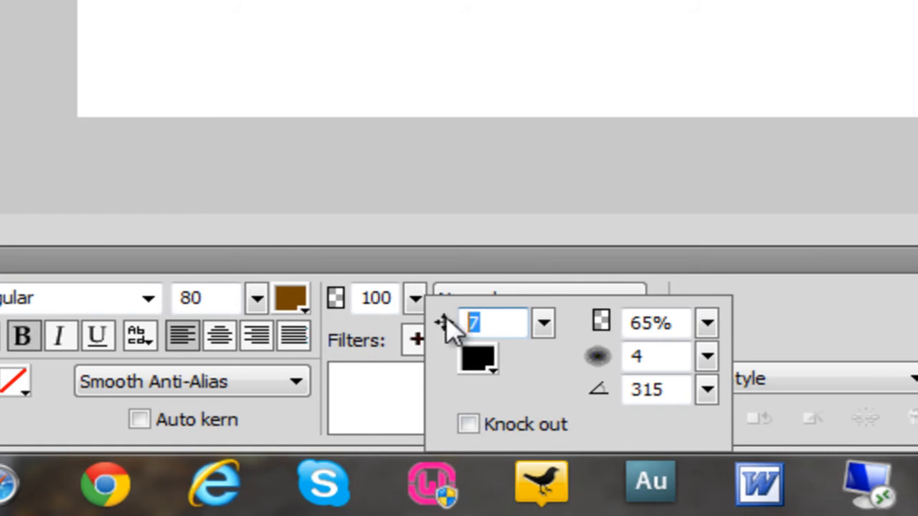
text(2)
key(Tab)
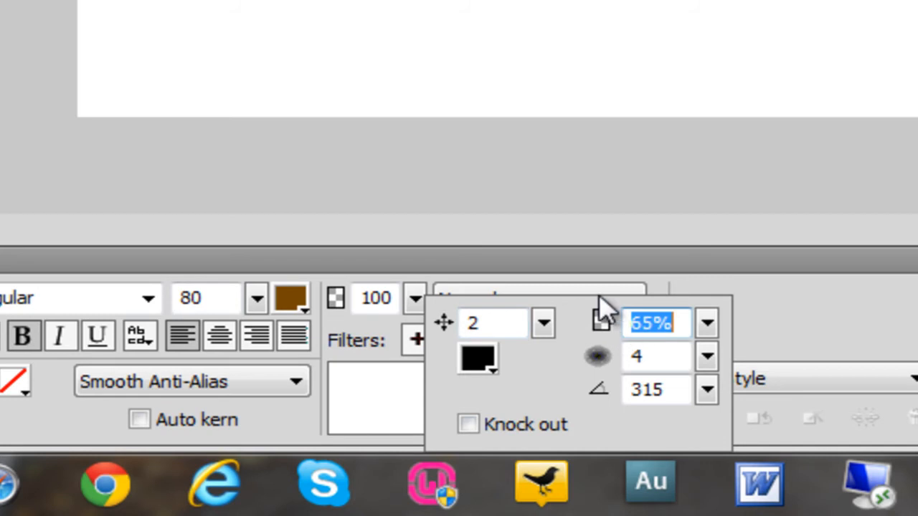
Set the inner shadow's opacity to 45, softness to 4 and angle to 315, and apply it to the text.
text(45)
key(Tab)
text(4)
key(Tab)
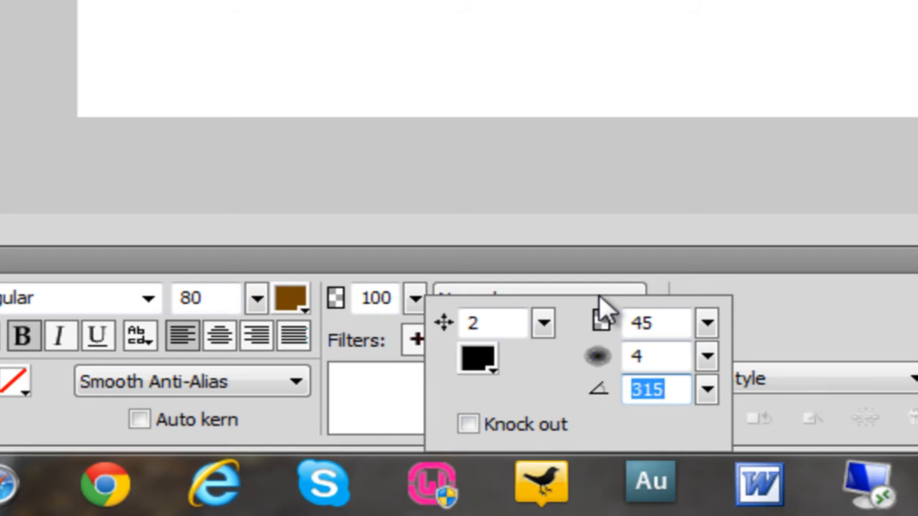
text(31)
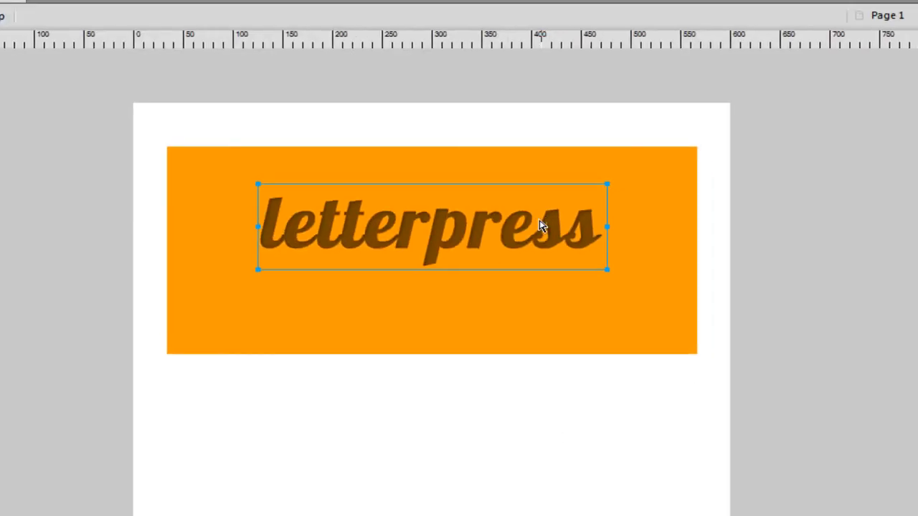
click(556, 229)
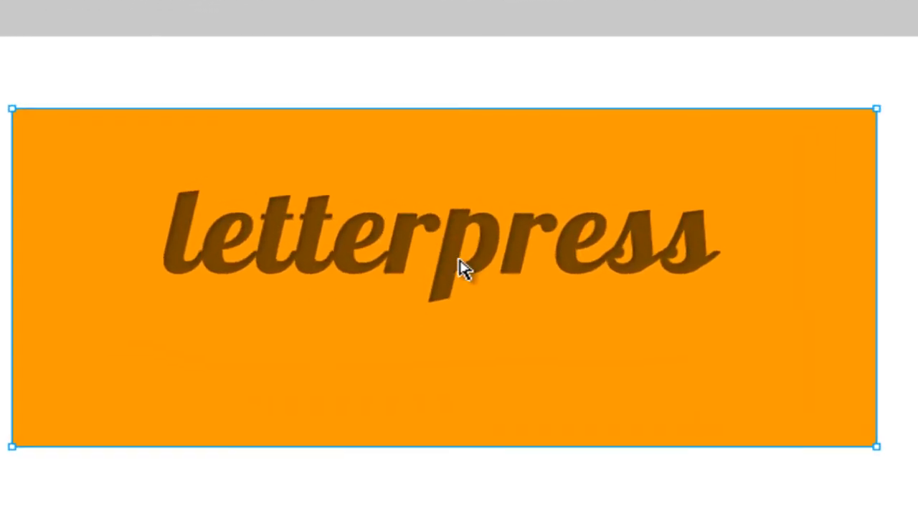
Add a Drop Shadow live filter to the letterpress text with a distance of 2 and the colour white (#FFFFFF).
click(437, 266)
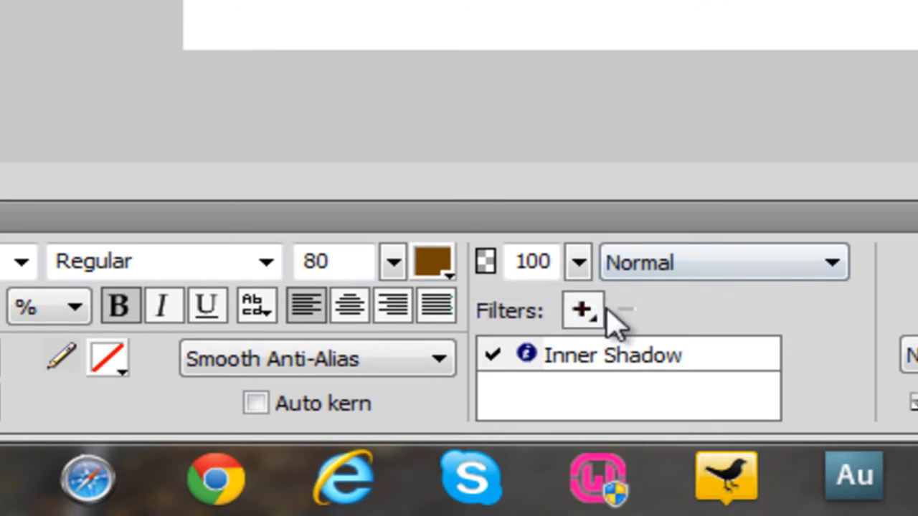
click(582, 310)
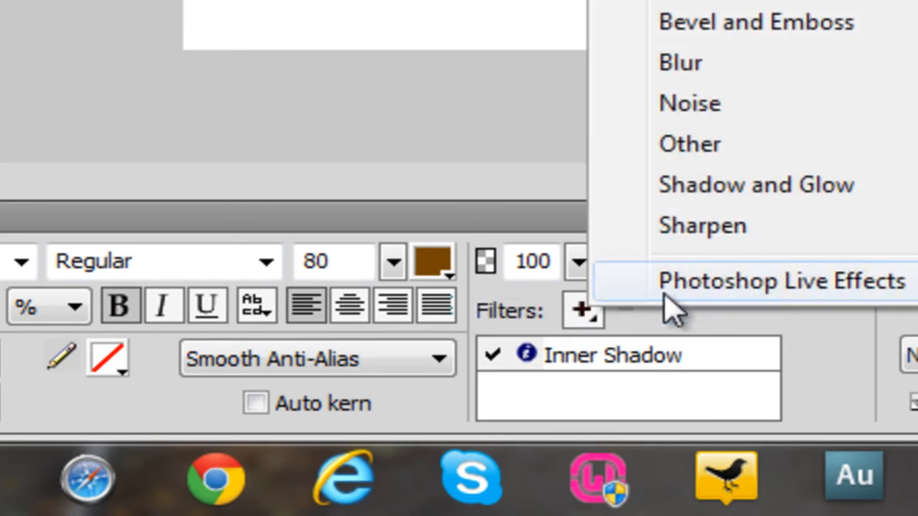
mouse_move(785, 188)
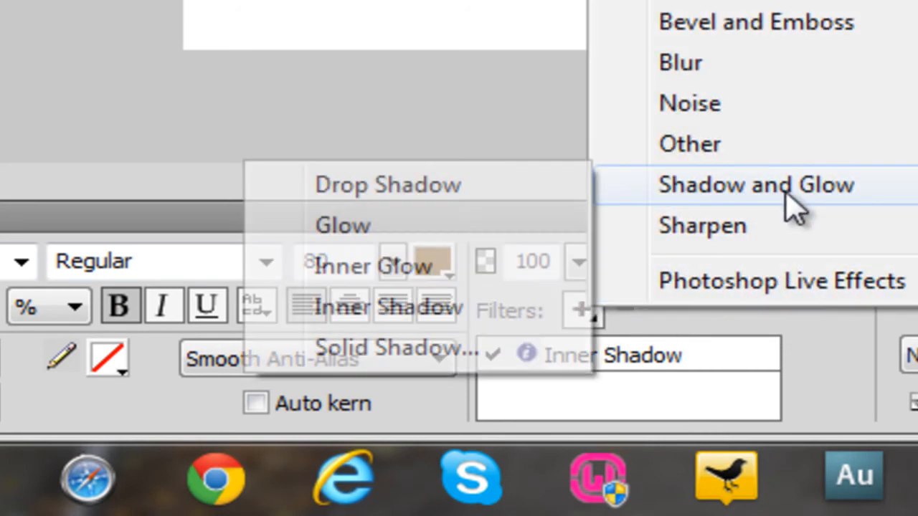
click(539, 198)
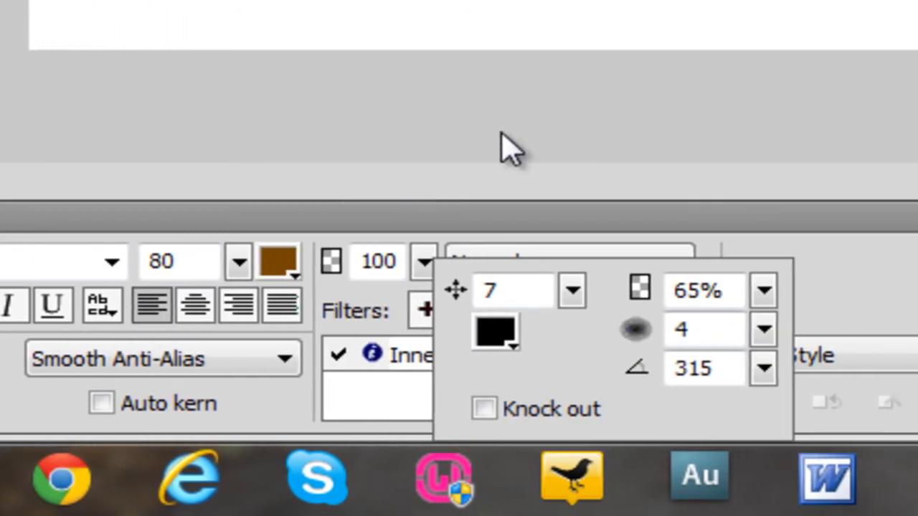
double_click(492, 290)
text(2)
key(Tab)
click(500, 334)
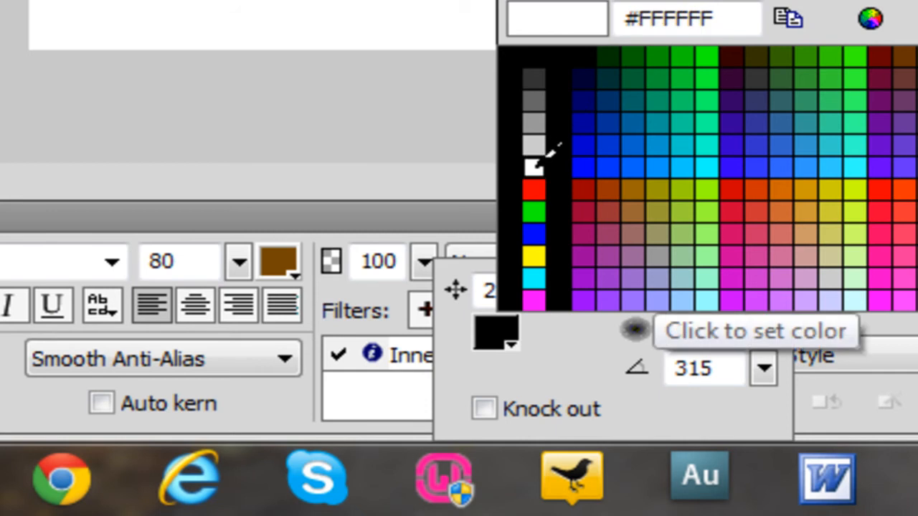
click(544, 159)
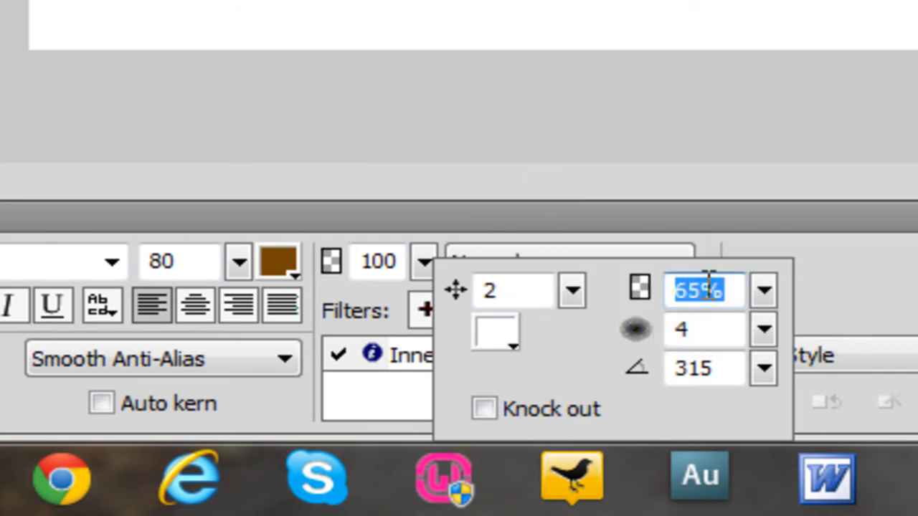
Set the drop shadow's opacity to 85, softness to 1 and angle to 315, and apply it to the text.
text(85)
key(Tab)
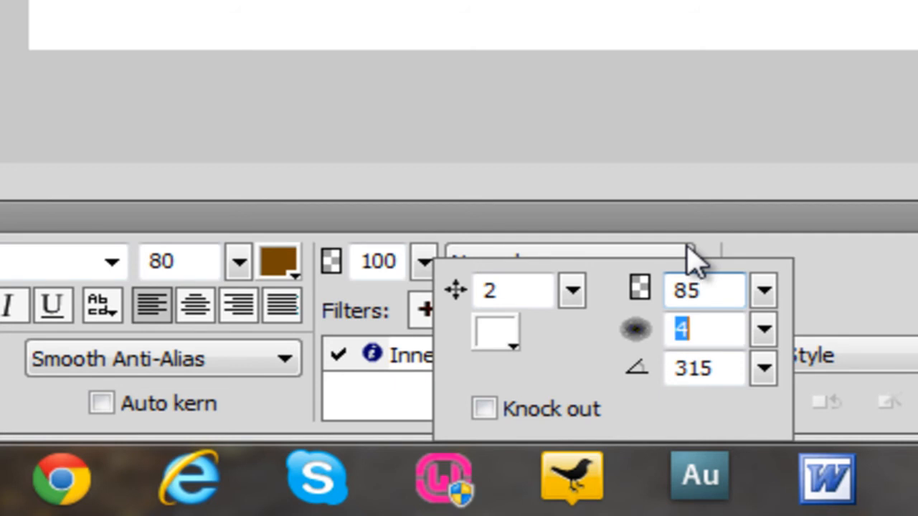
text(1)
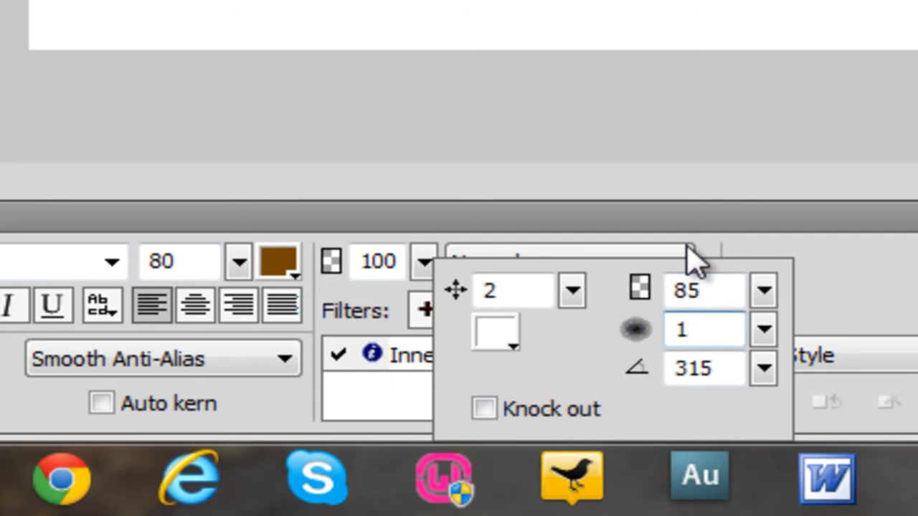
key(Tab)
text(315)
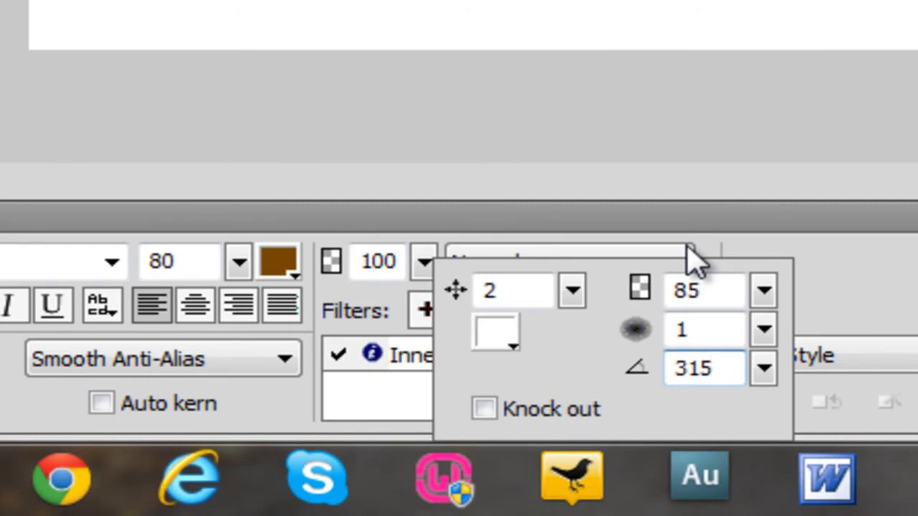
key(Return)
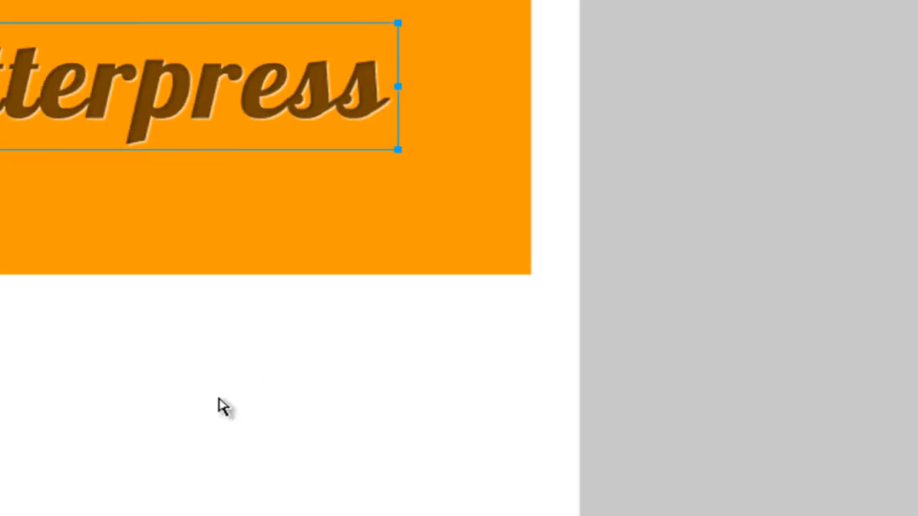
click(219, 399)
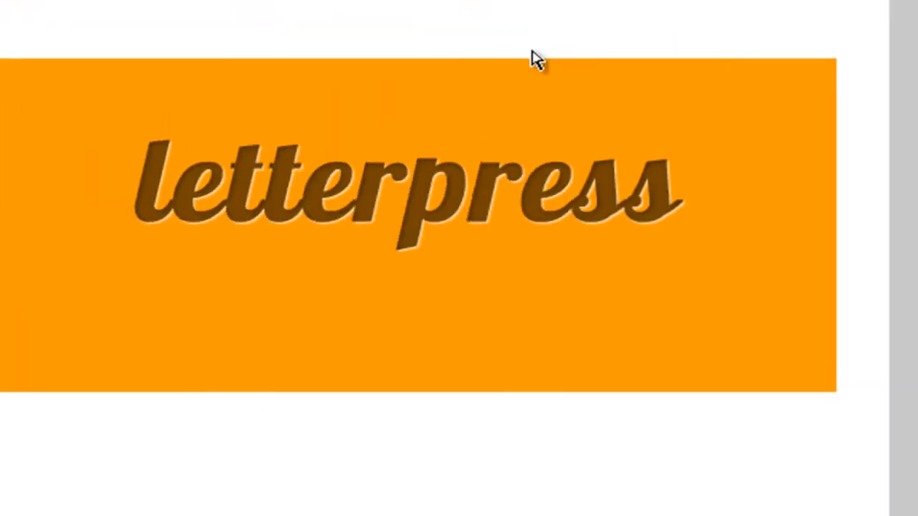
Reposition the letterpress text in the upper part of the orange rectangle, at about X 101, Y 82, and deselect it.
mouse_move(204, 117)
mouse_down()
mouse_move(129, 127)
mouse_move(212, 109)
mouse_up()
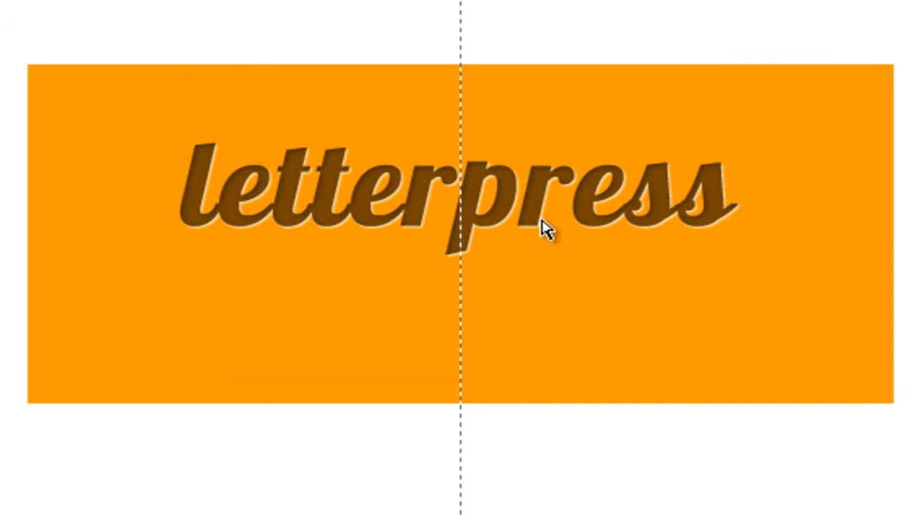
drag(543, 227, 519, 201)
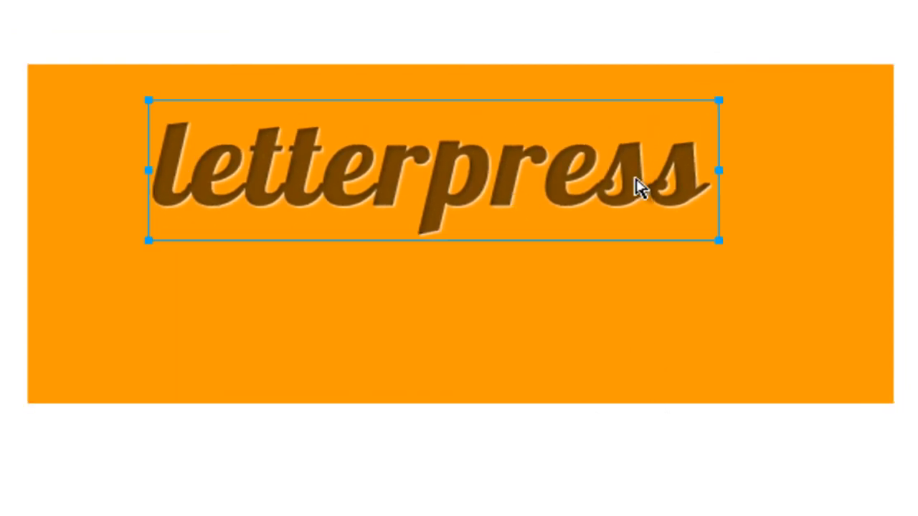
drag(611, 188, 619, 206)
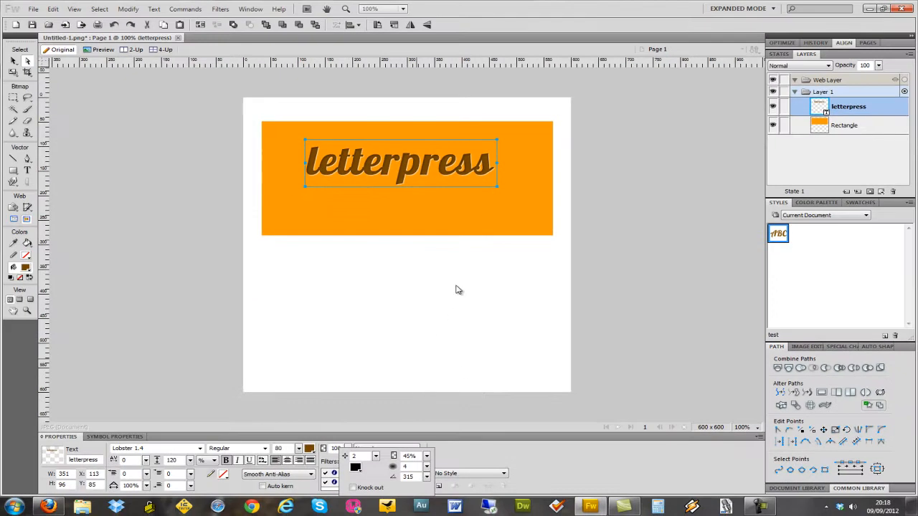
click(463, 266)
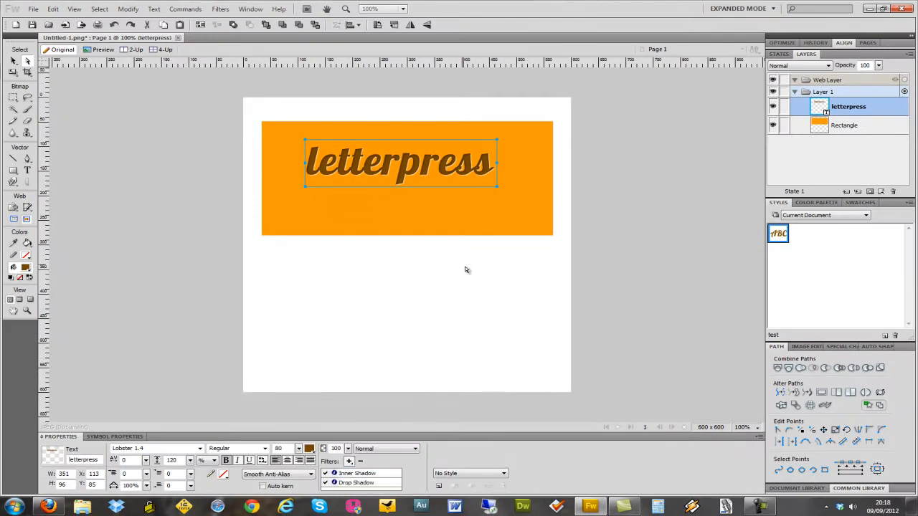
click(593, 233)
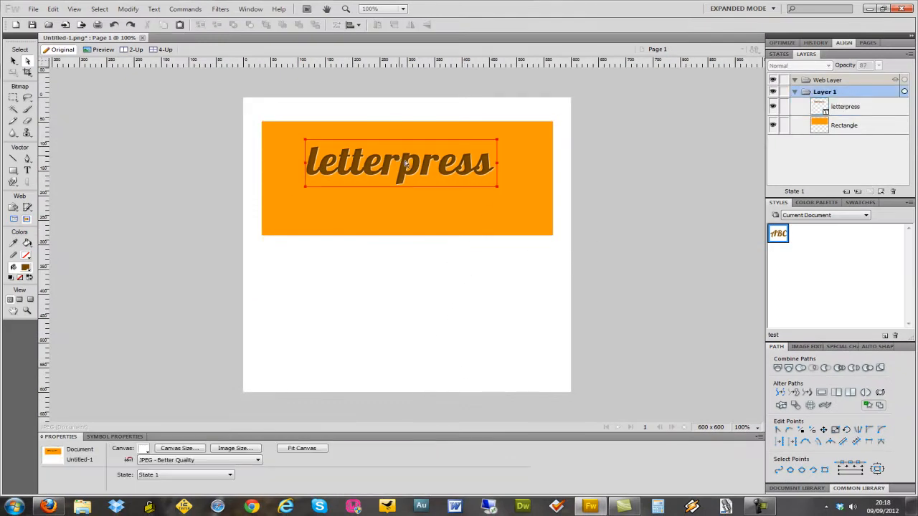
drag(424, 173, 416, 171)
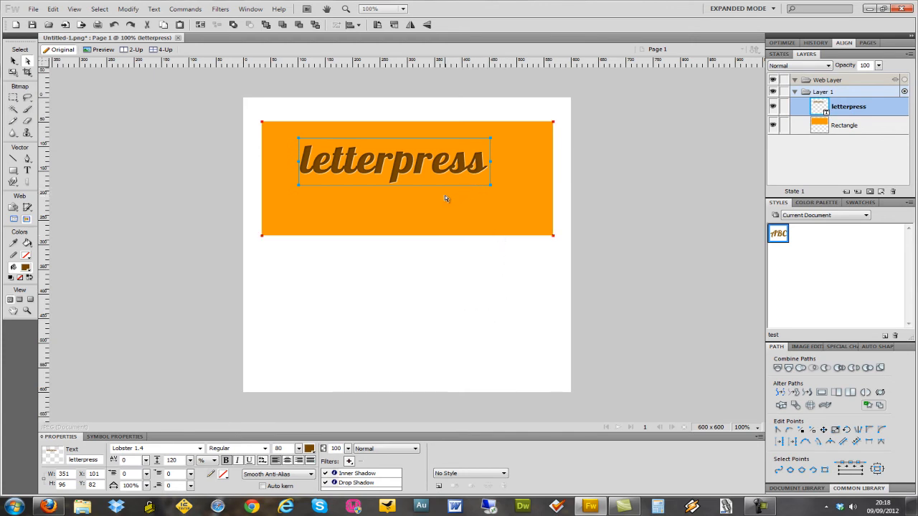
click(449, 246)
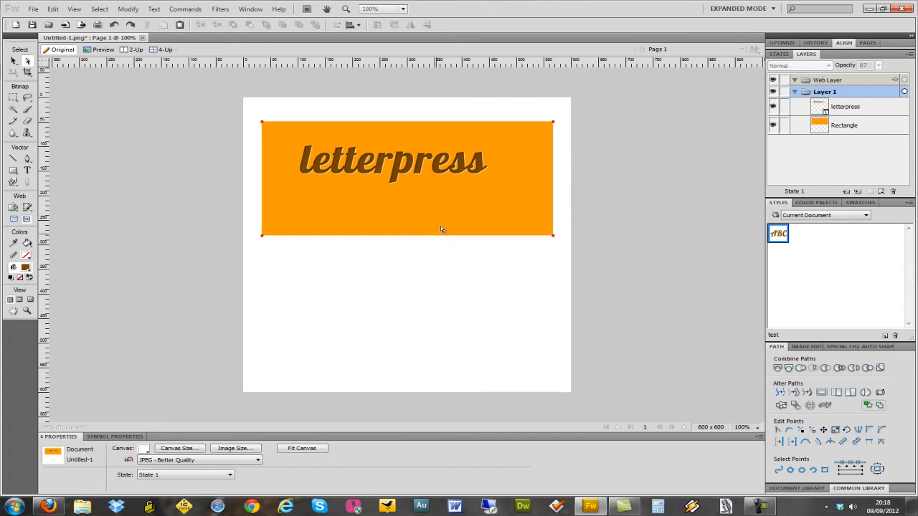
Start a new style from the letterpress text and name it "letterpress".
click(387, 164)
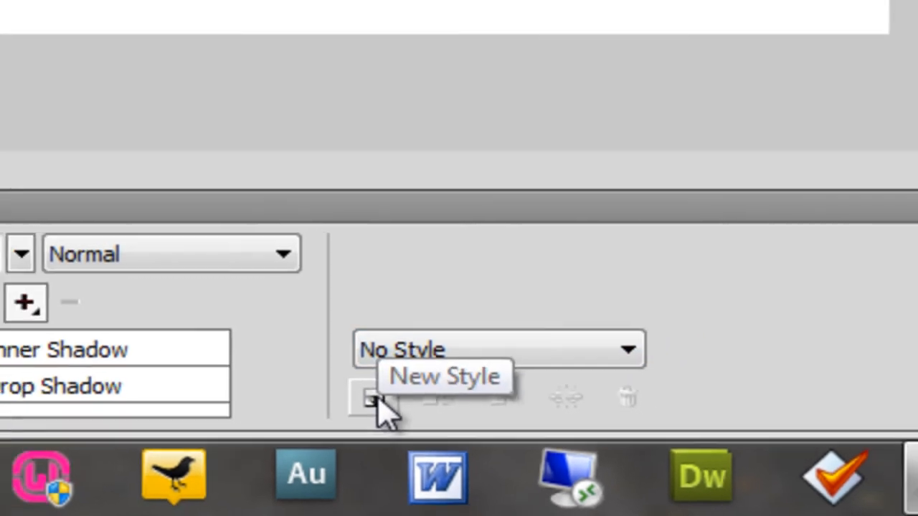
click(370, 387)
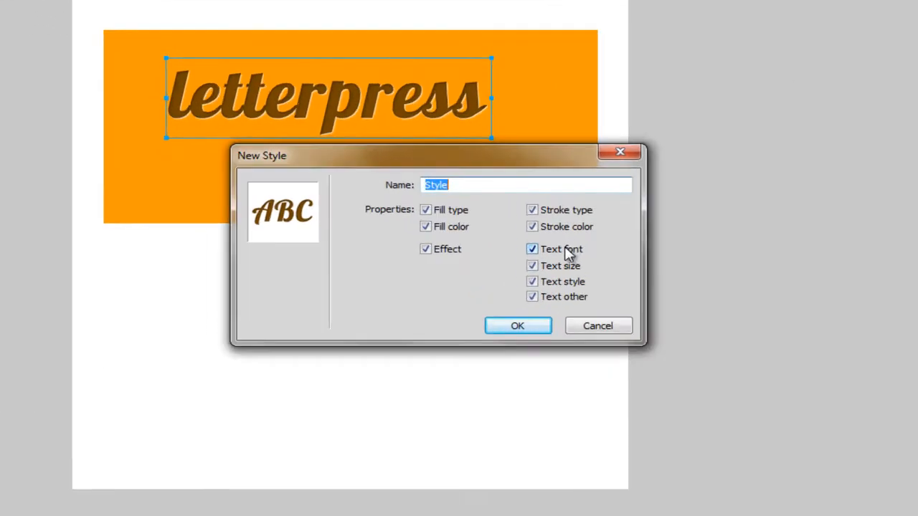
text(lett)
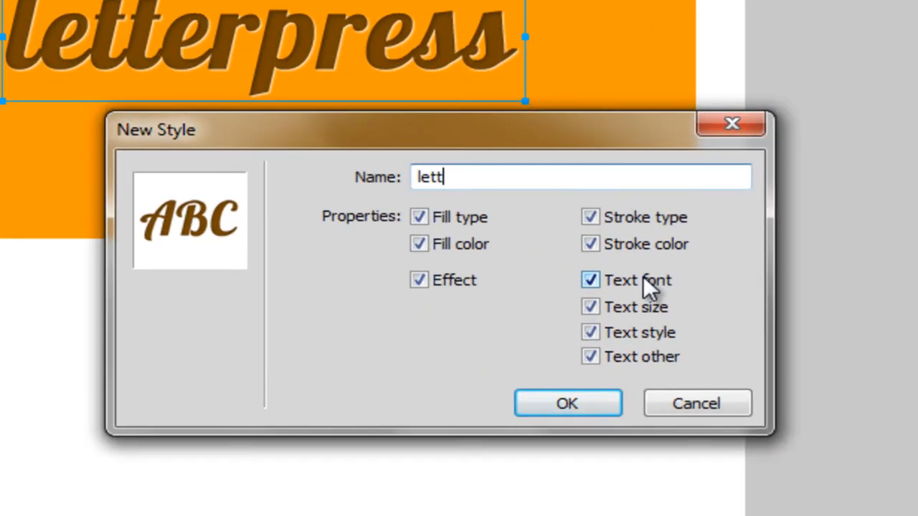
text(erpress)
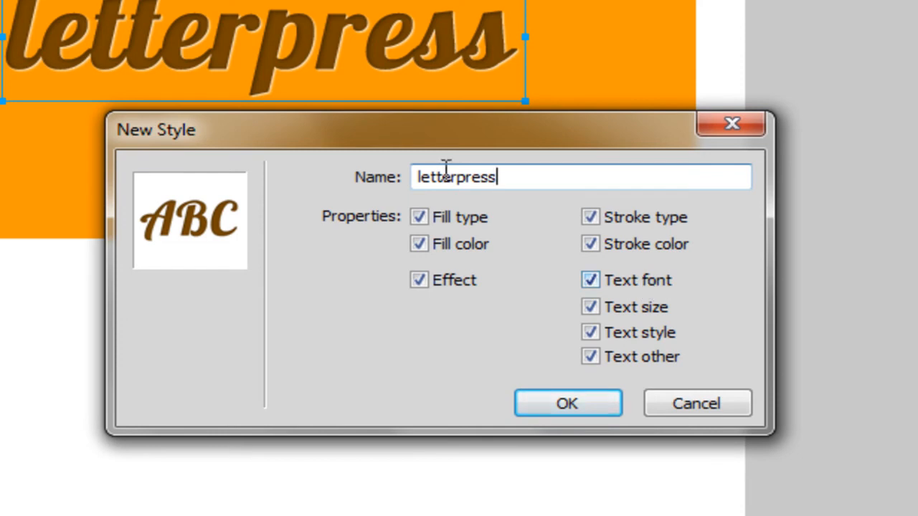
Exclude all fill, stroke and text properties from the new style, keeping only Effect, and save it.
click(421, 243)
click(420, 216)
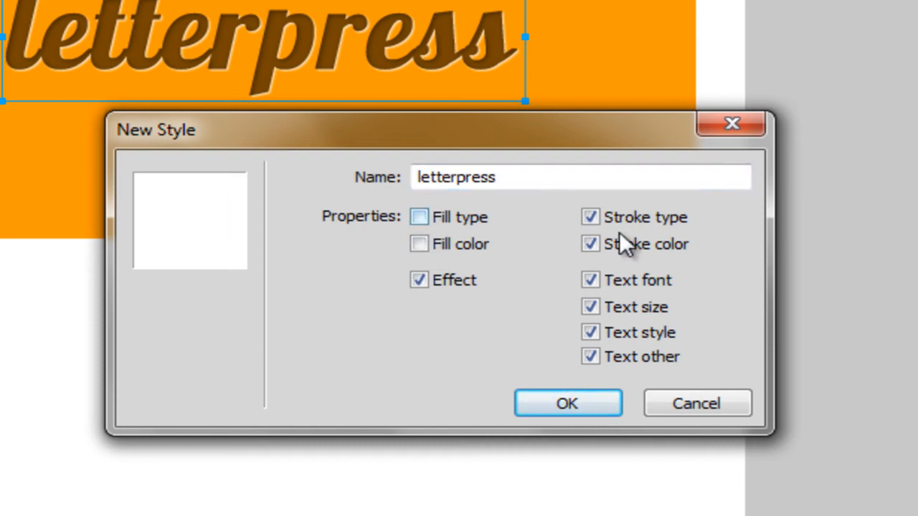
click(593, 217)
click(593, 245)
click(592, 279)
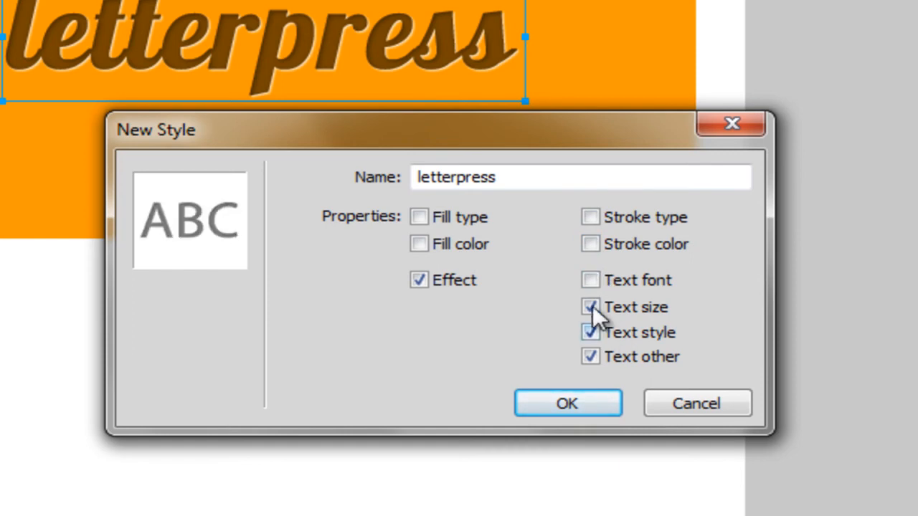
click(595, 313)
click(599, 332)
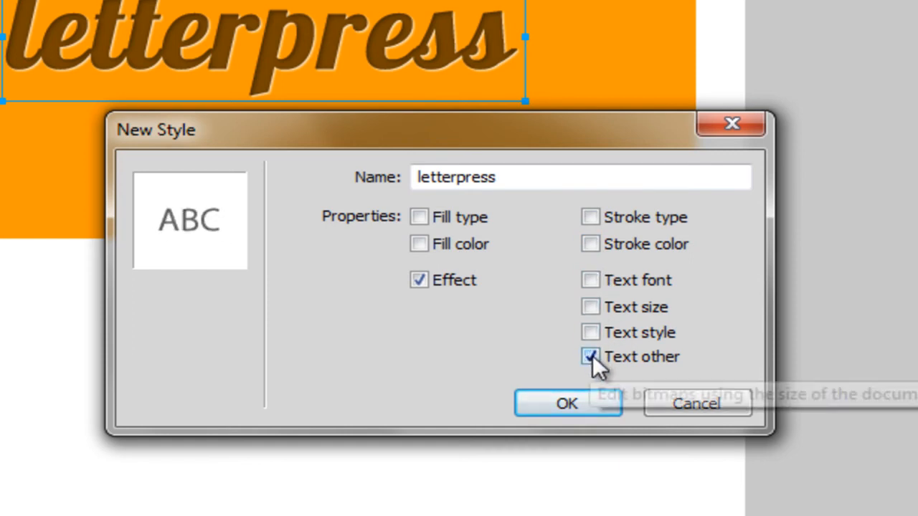
click(590, 351)
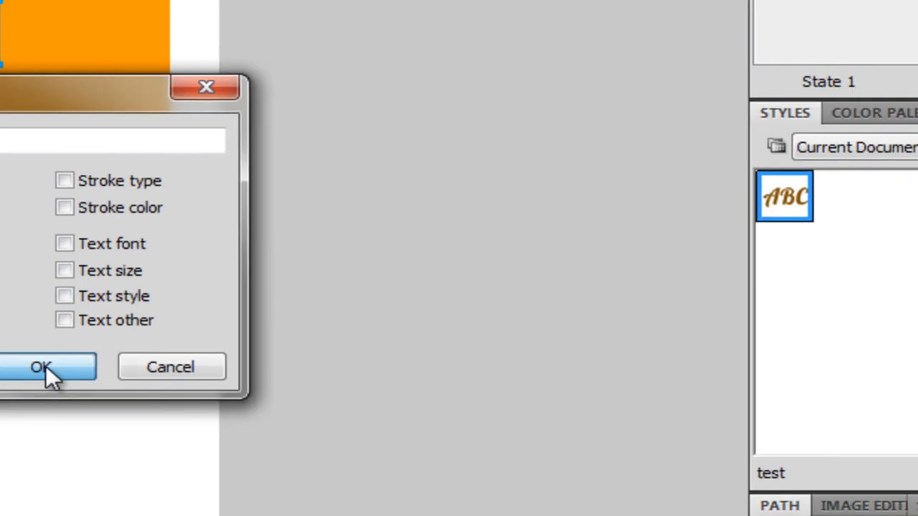
click(43, 366)
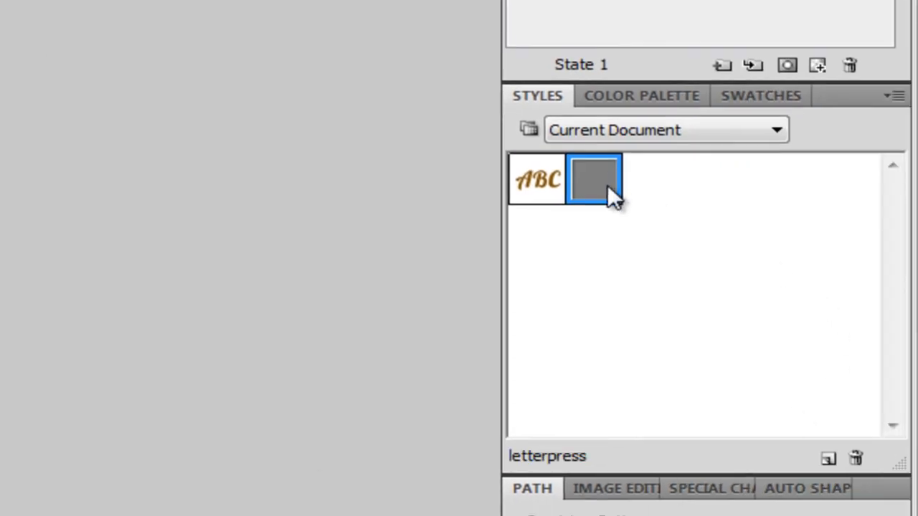
Delete the older "test" style from the current document's styles.
click(542, 181)
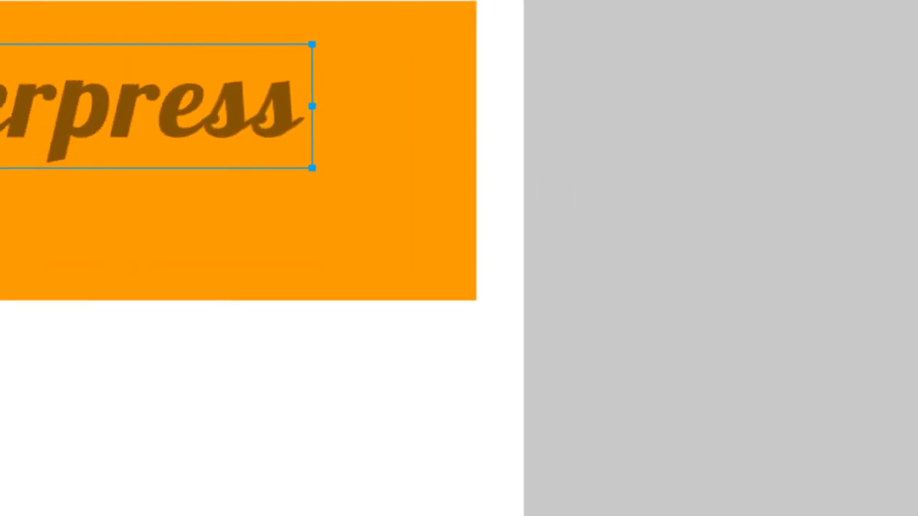
click(894, 335)
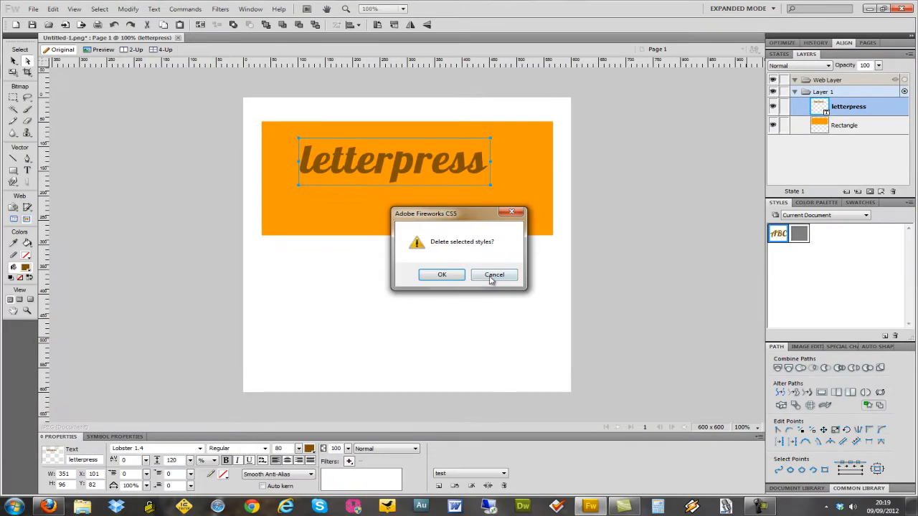
click(442, 275)
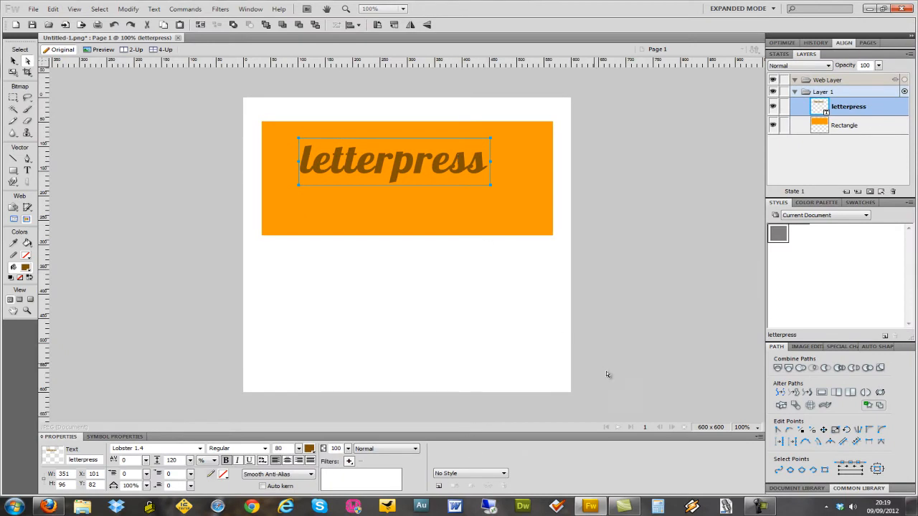
click(464, 474)
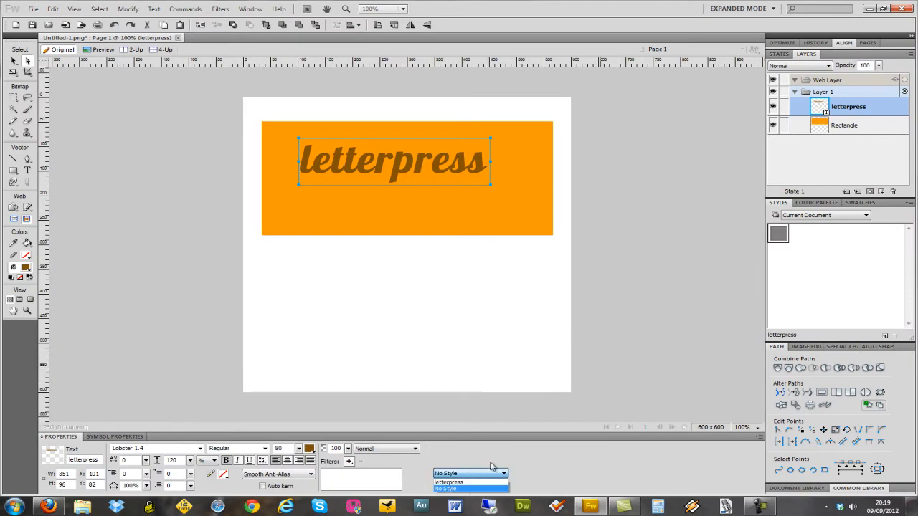
click(576, 219)
click(650, 205)
Shift the letterpress text slightly to the right on the rectangle and apply the saved letterpress style to it.
click(421, 172)
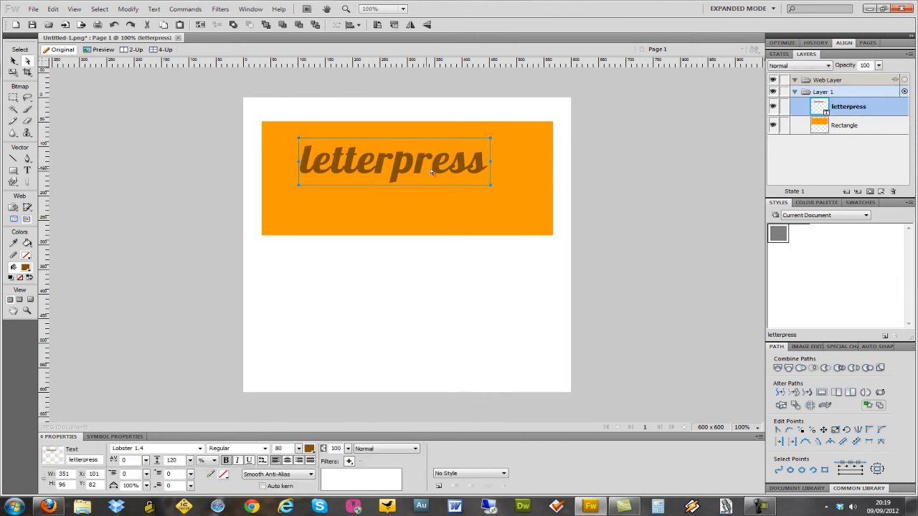
drag(409, 168, 419, 165)
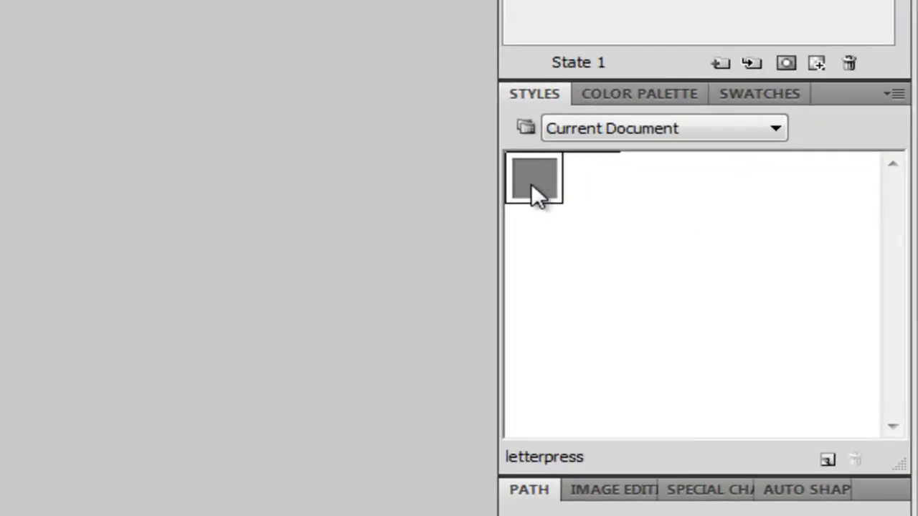
click(534, 184)
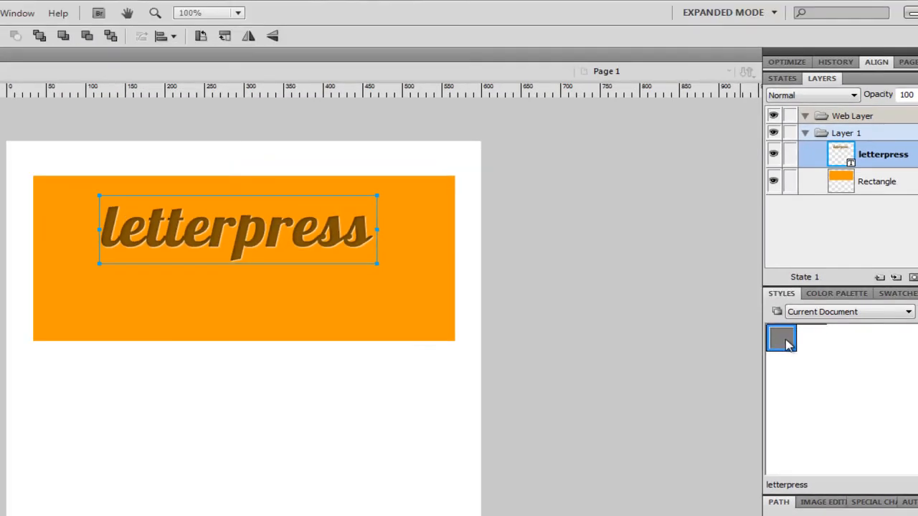
click(649, 344)
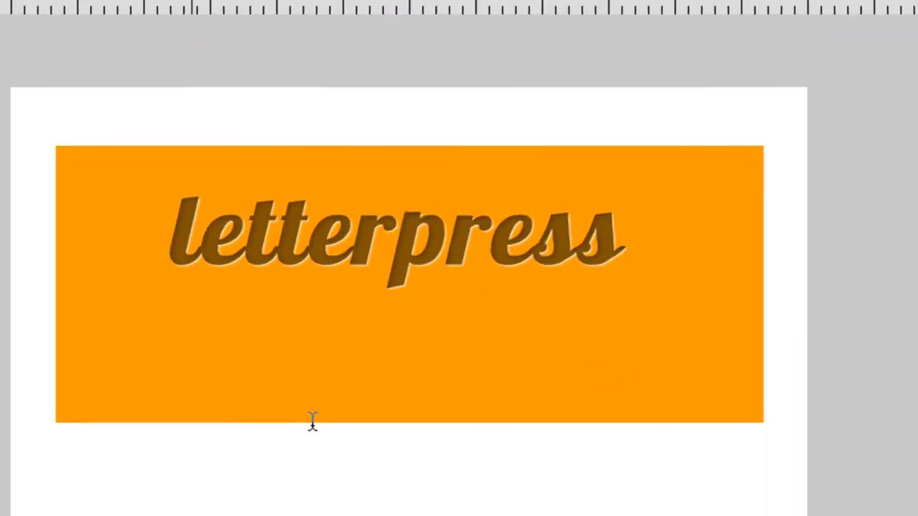
Add the text "test" below the letterpress text on the orange rectangle and apply the letterpress style to it.
click(273, 343)
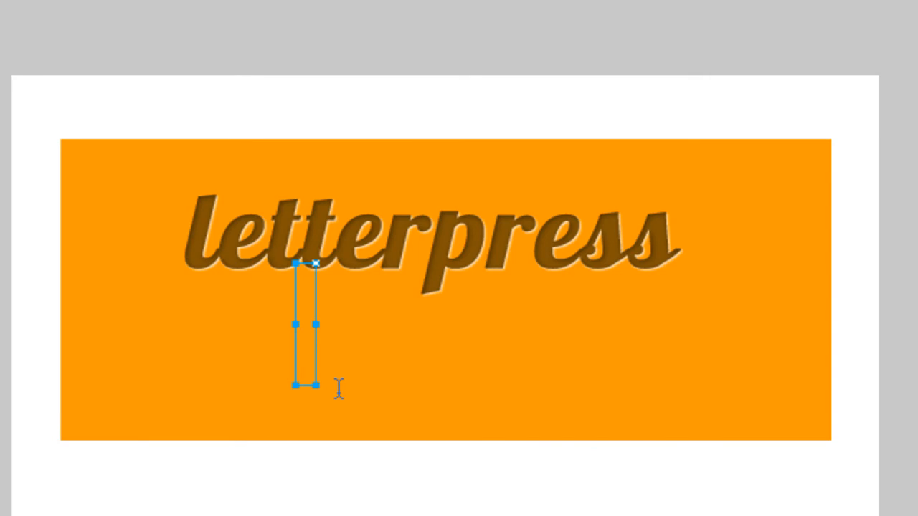
text(test)
drag(353, 313, 315, 335)
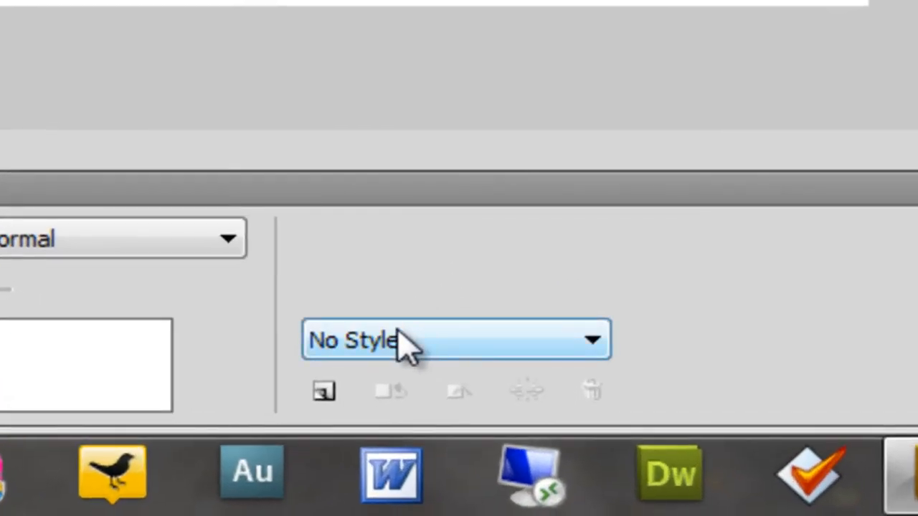
click(459, 473)
click(412, 387)
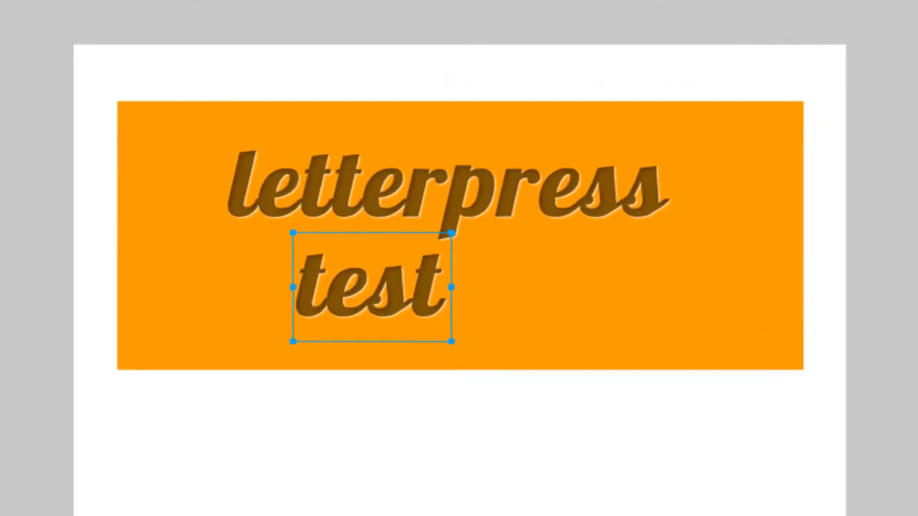
click(753, 341)
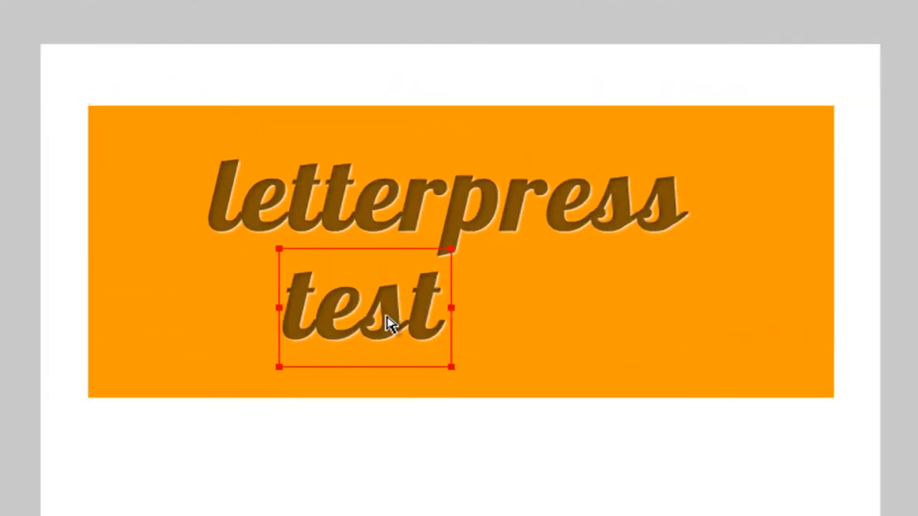
Shift the styled "test" text slightly left on the orange rectangle and delete it.
drag(416, 183, 407, 183)
drag(366, 316, 360, 311)
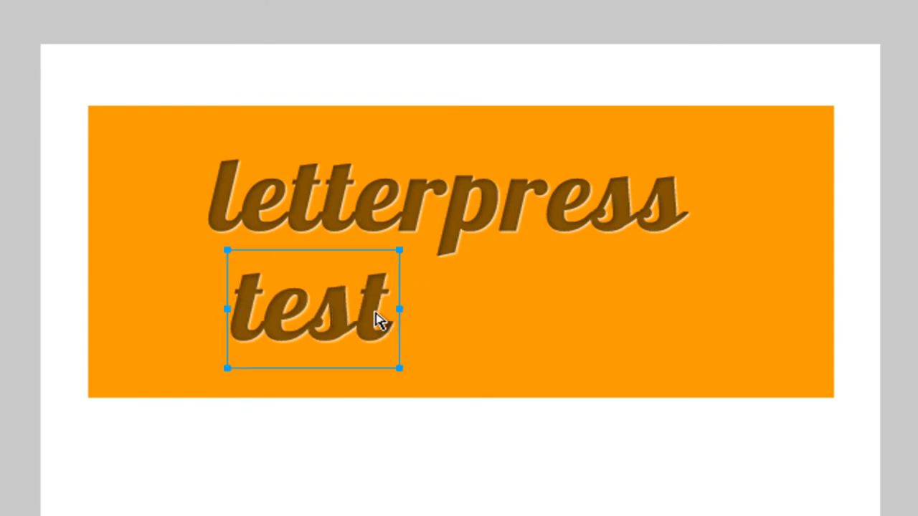
key(Delete)
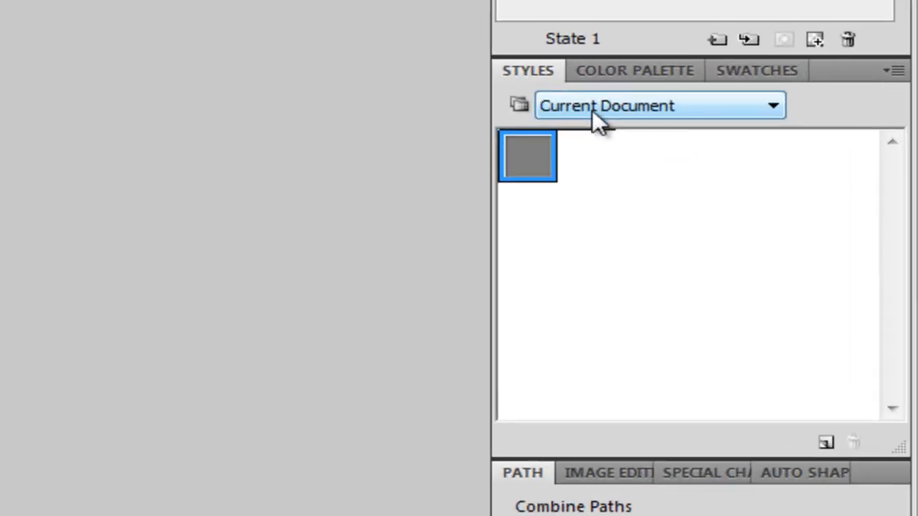
Create a new 600 x 600 document and draw a brown rectangle about 389 by 320 px in its middle.
click(803, 215)
click(592, 130)
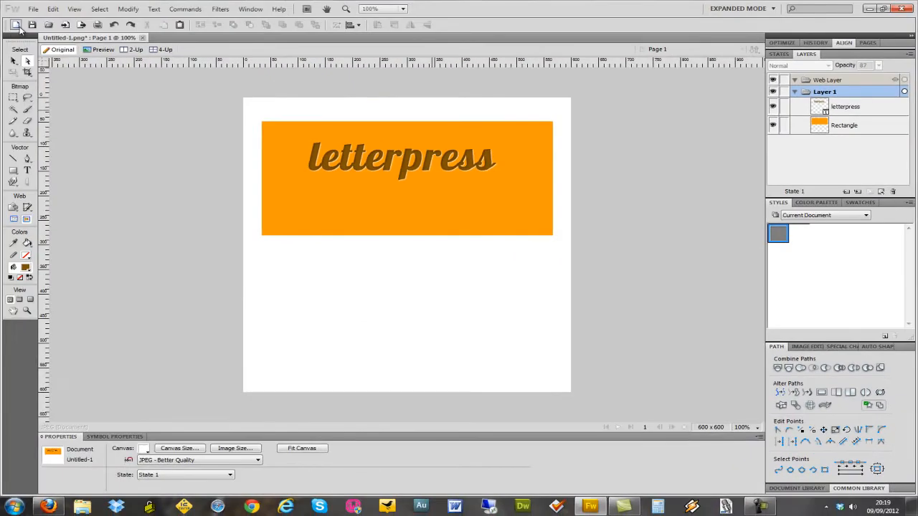
key(ctrl+n)
key(Return)
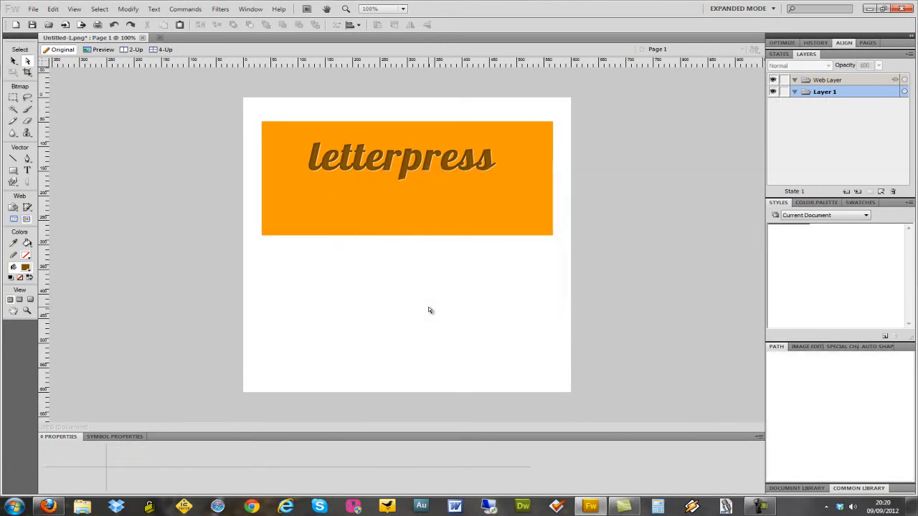
click(13, 171)
drag(310, 171, 522, 328)
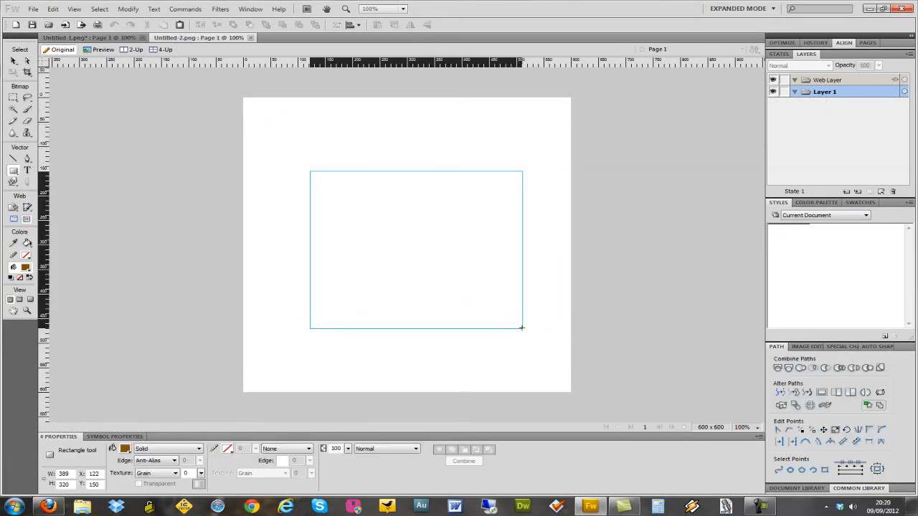
Add the text "test1" on the brown rectangle in Lobster 1.4 at size 80.
click(28, 170)
click(365, 249)
text(text)
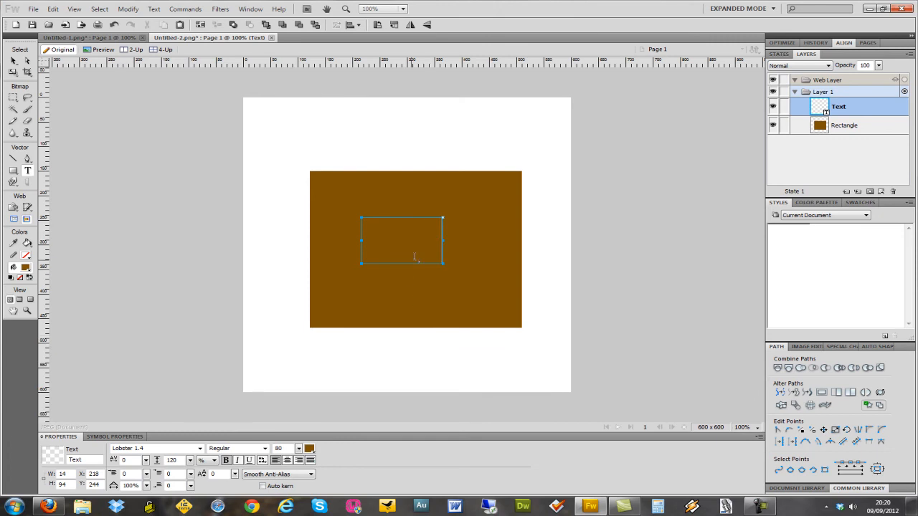
Recolour all of the test1 text to a darker brown with RGB 62, 39, 2.
key(ctrl+a)
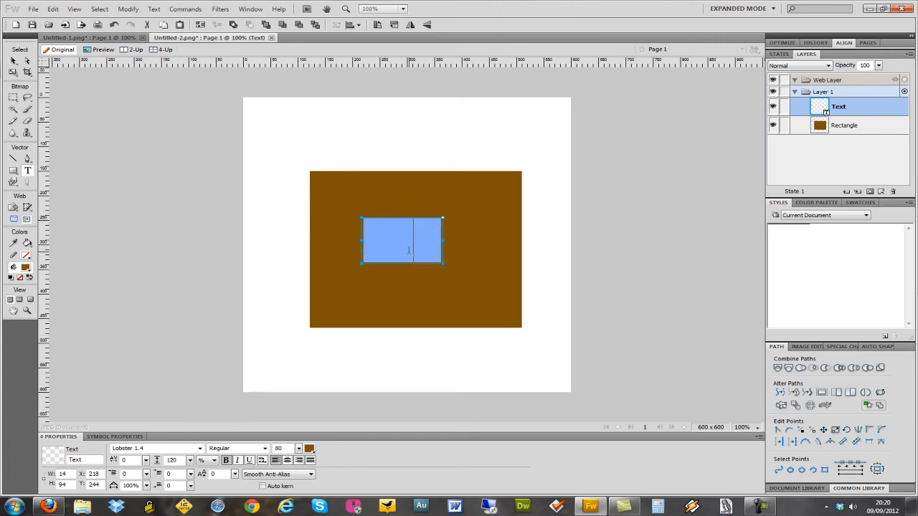
click(310, 450)
click(345, 311)
click(310, 449)
click(408, 350)
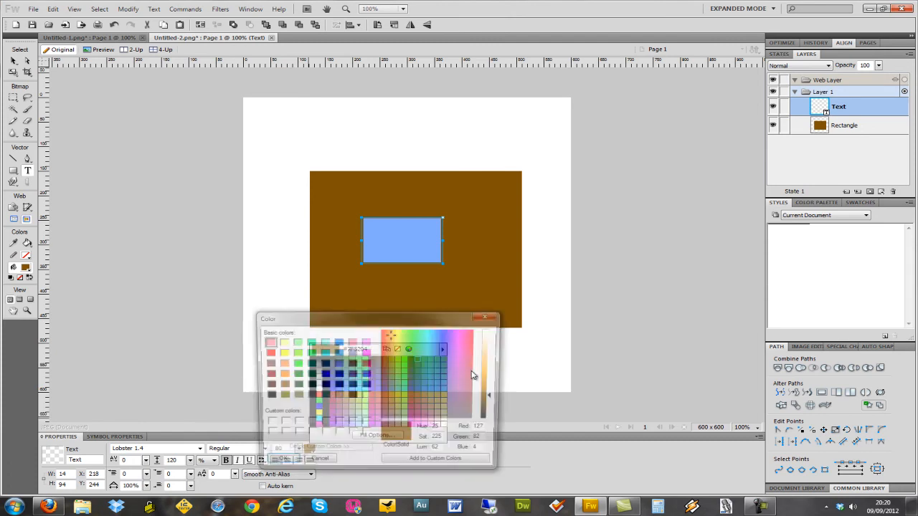
drag(492, 398, 495, 410)
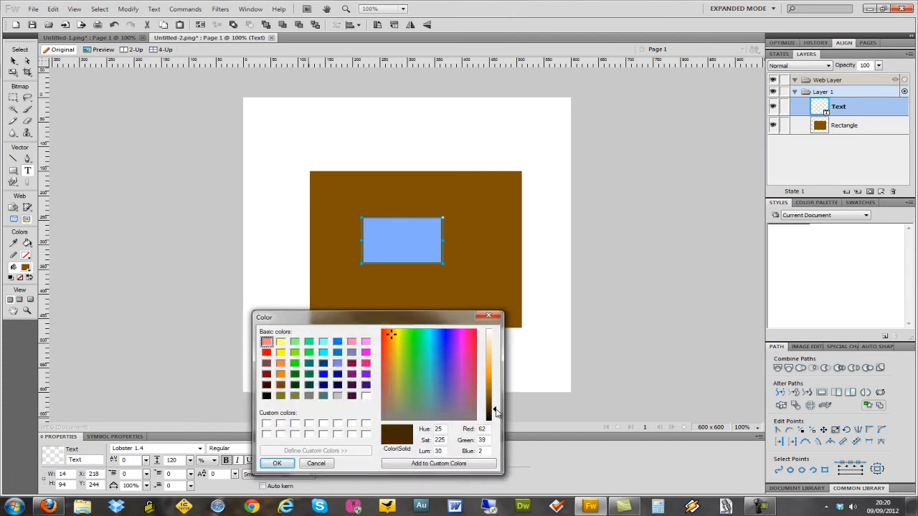
click(277, 463)
click(14, 61)
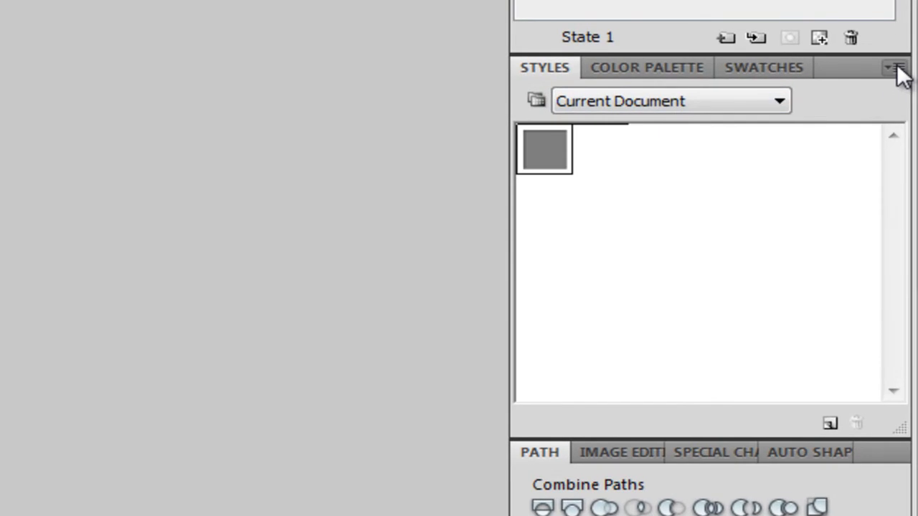
Save the first document's style library in the Styles folder, naming it with the owner's first name followed by "styles".
click(897, 69)
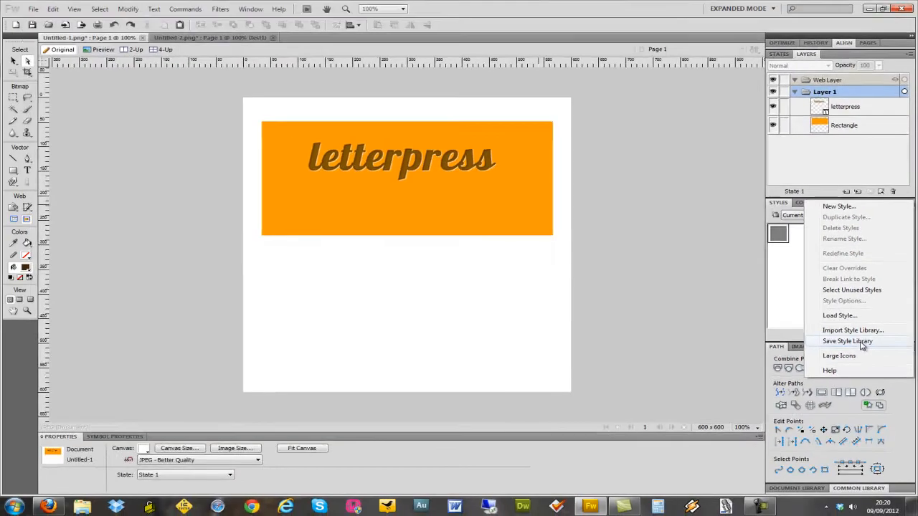
click(765, 439)
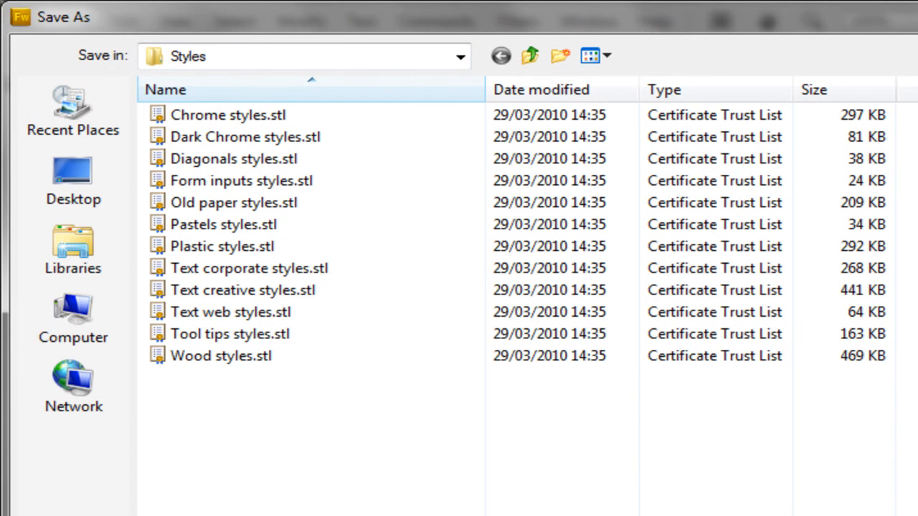
text(Johns styles)
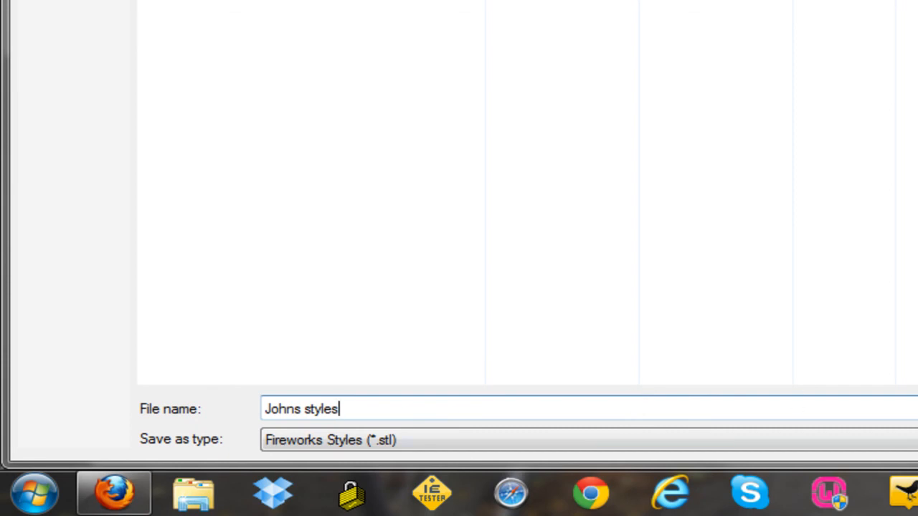
key(Return)
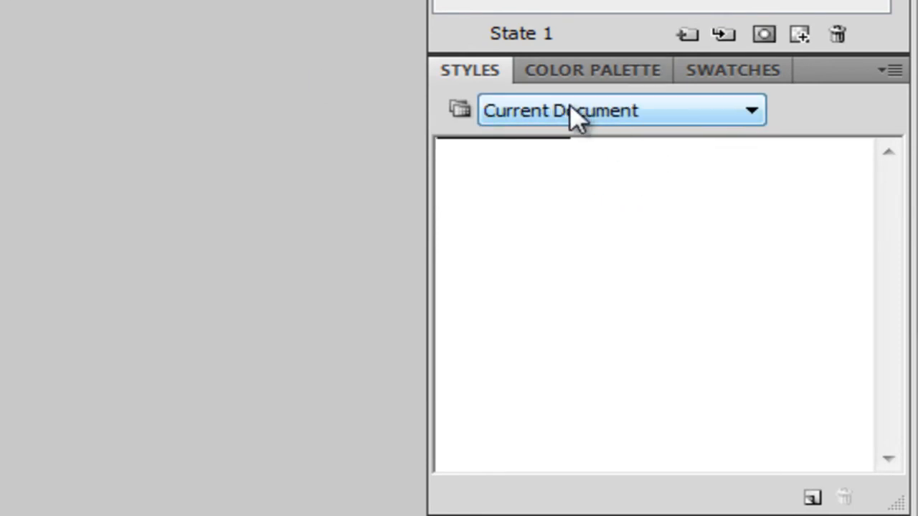
Apply the letterpress style from the saved personal style library to the test1 text and move the text higher on the rectangle.
click(575, 115)
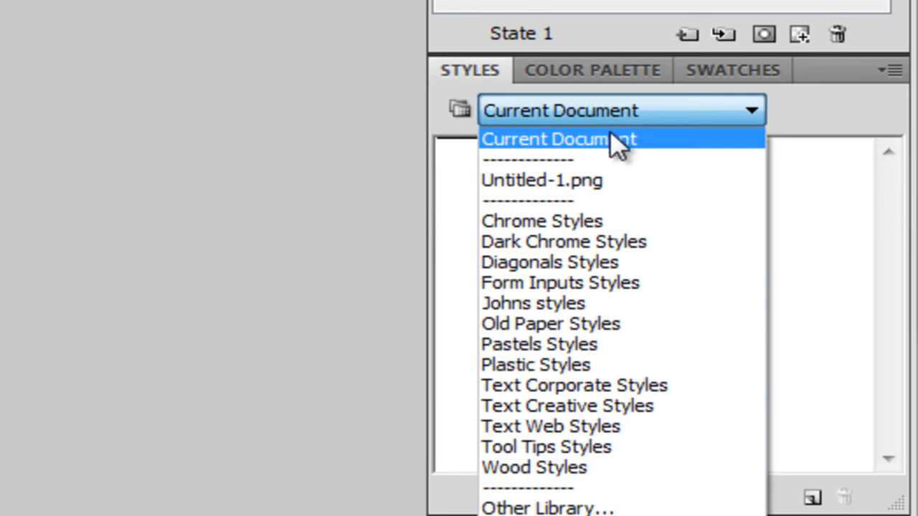
click(549, 307)
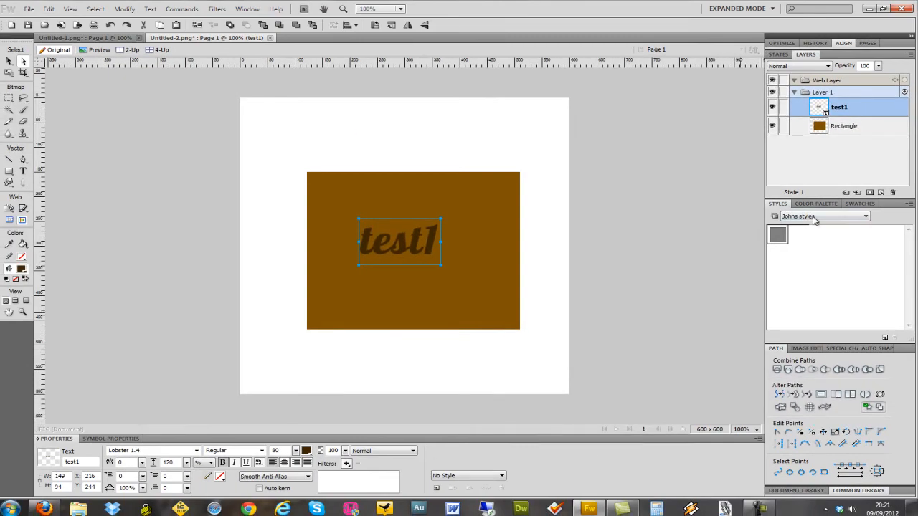
click(456, 477)
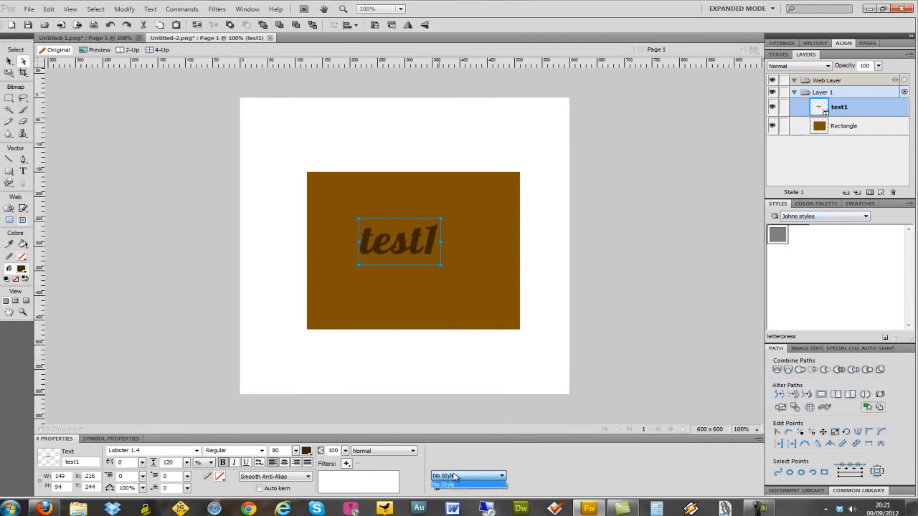
click(497, 475)
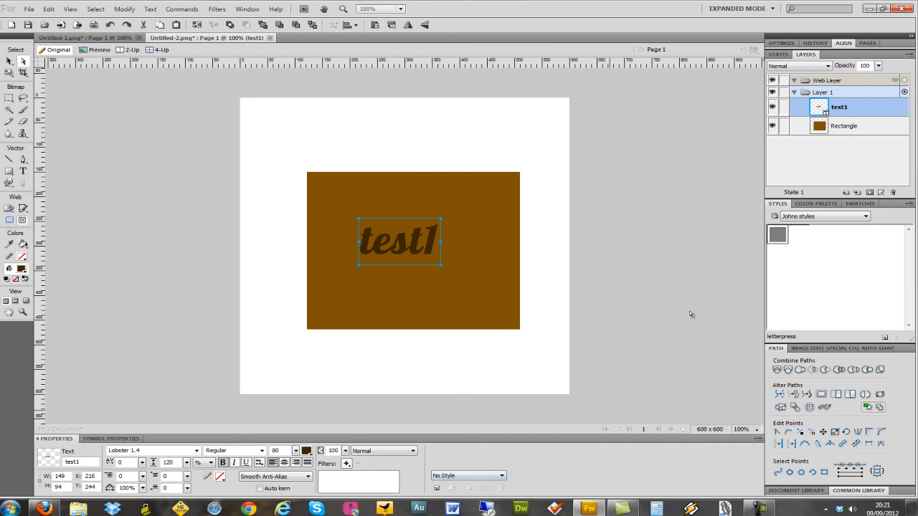
click(778, 236)
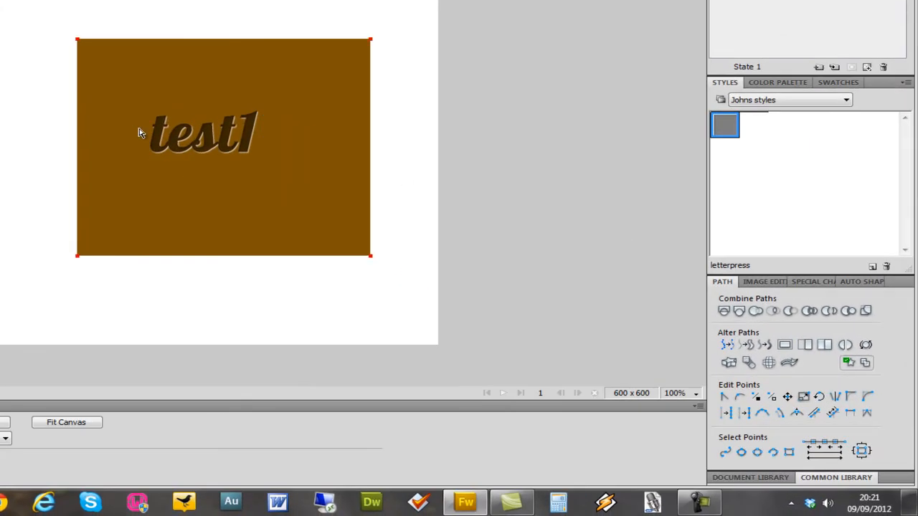
drag(177, 140, 151, 95)
drag(346, 197, 406, 209)
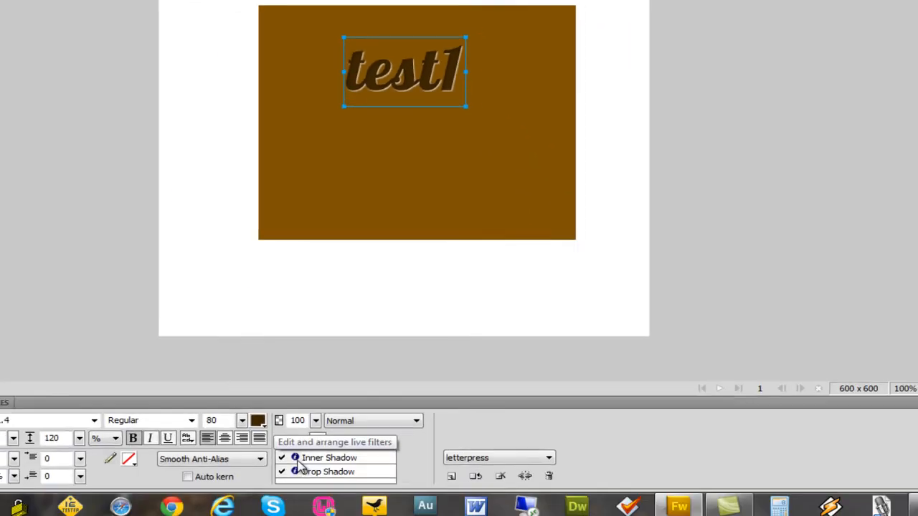
Check the test1 text's Inner Shadow settings and lower the opacity of its Drop Shadow filter.
click(297, 458)
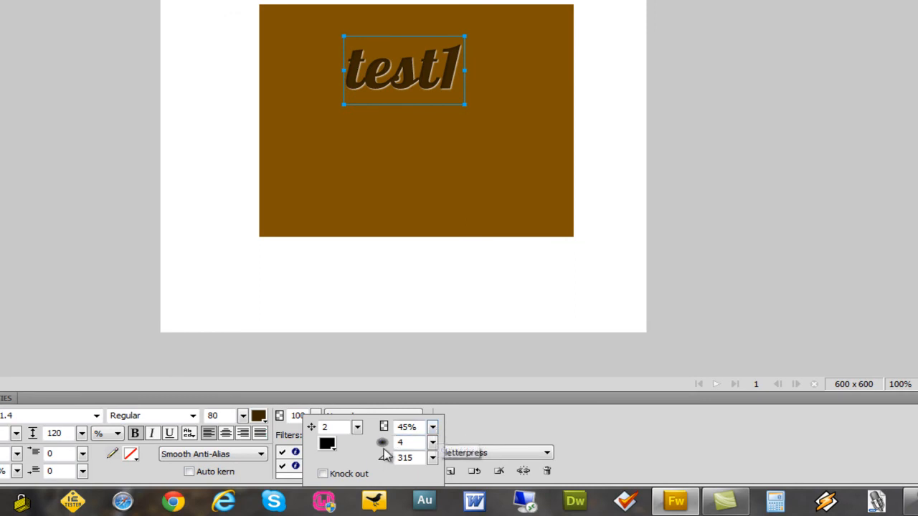
click(542, 372)
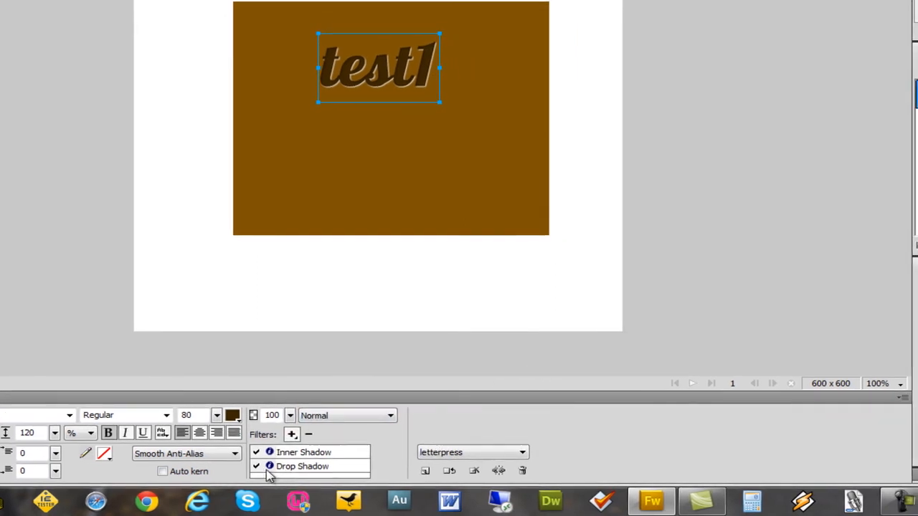
click(296, 467)
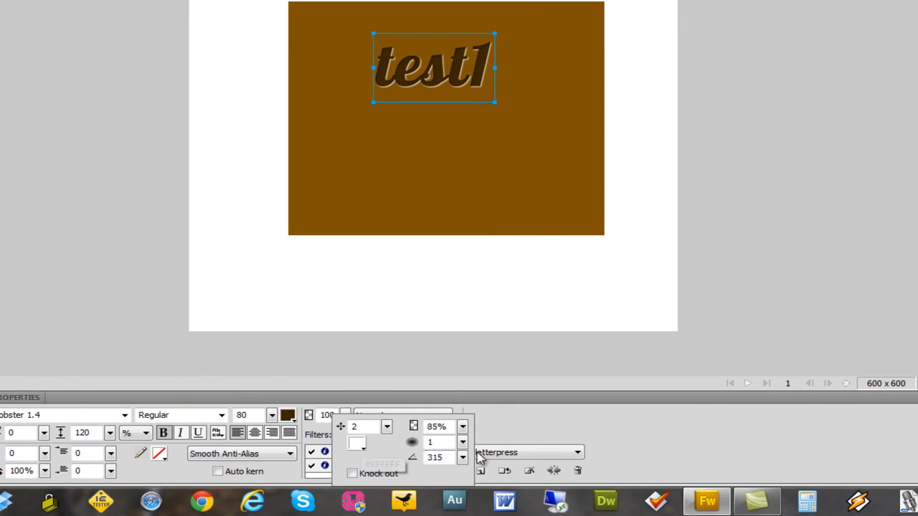
drag(407, 426, 412, 439)
mouse_move(467, 439)
mouse_down()
mouse_move(473, 415)
mouse_move(465, 432)
mouse_up()
click(651, 231)
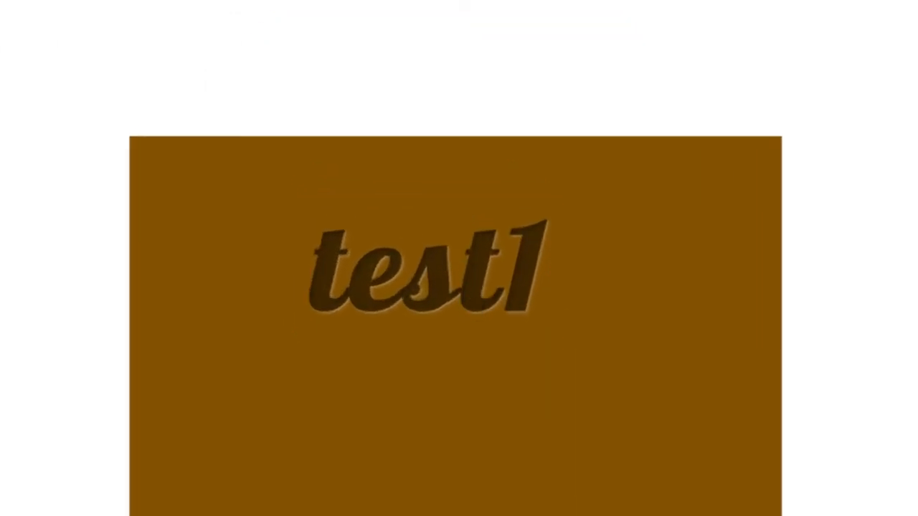
Move the test1 text further left and stretch the brown rectangle down to the canvas edge, about 452 px high.
drag(445, 269, 411, 267)
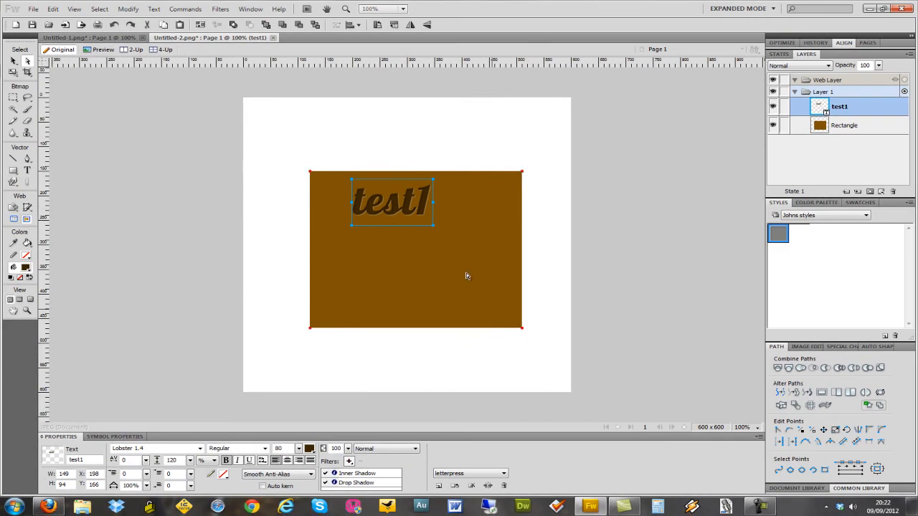
drag(390, 208, 364, 211)
click(394, 310)
key(q)
drag(415, 328, 415, 392)
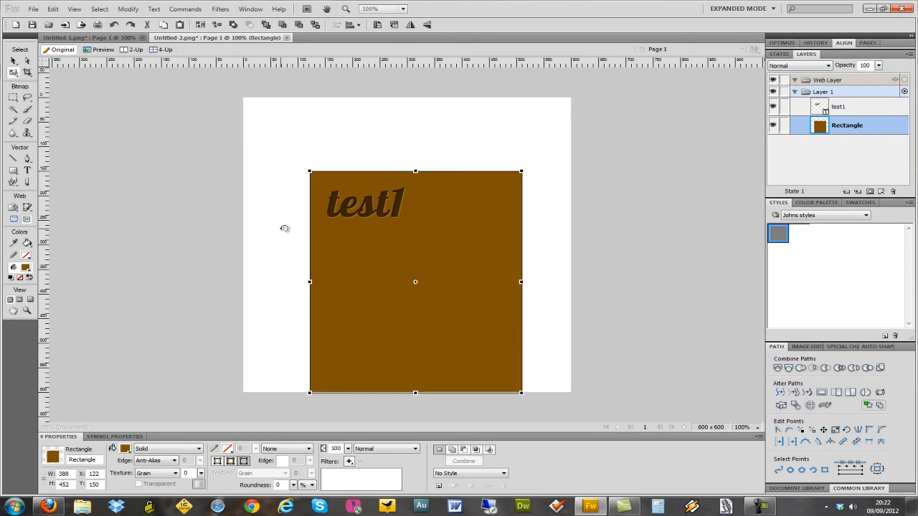
Switch to the Untitled-1 document and stretch the orange rectangle downward to about 511 px high.
click(130, 36)
click(424, 215)
key(q)
drag(407, 234, 385, 367)
click(27, 60)
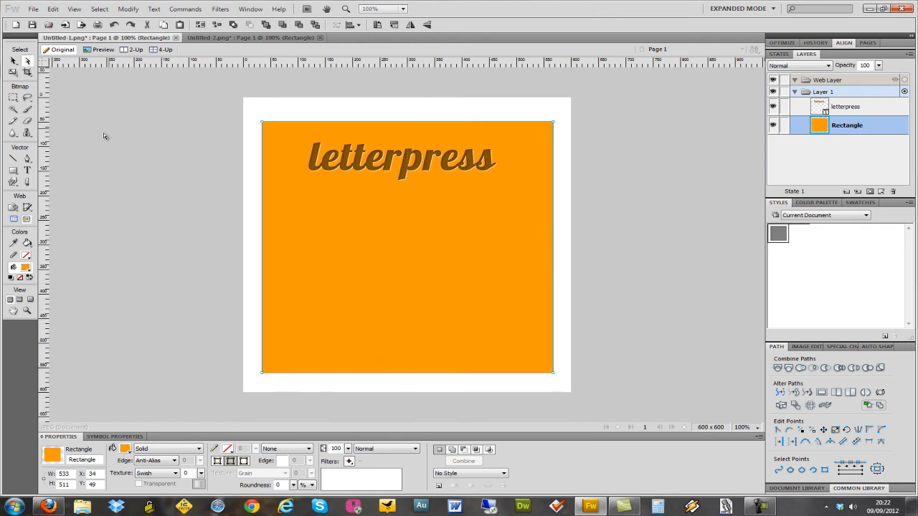
click(143, 132)
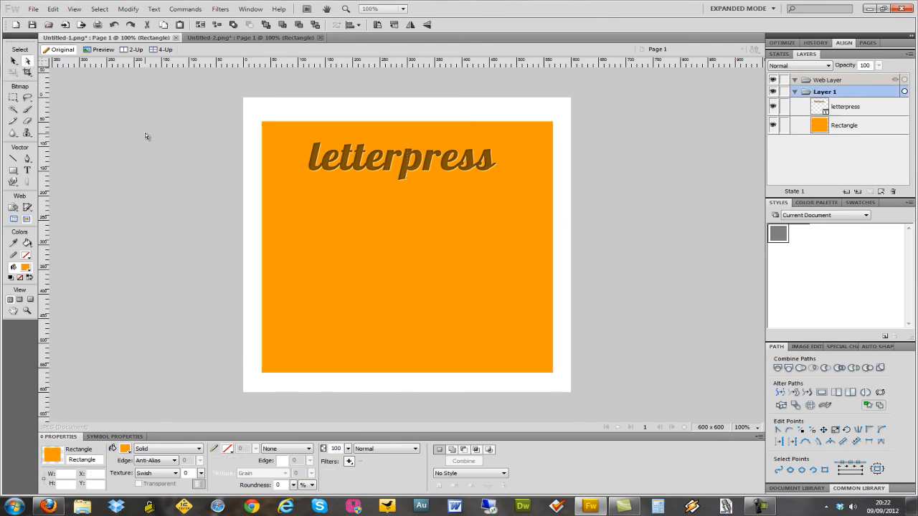
Draw a star about 237 by 225 px below the letterpress text and colour it the same brown as the text.
click(14, 173)
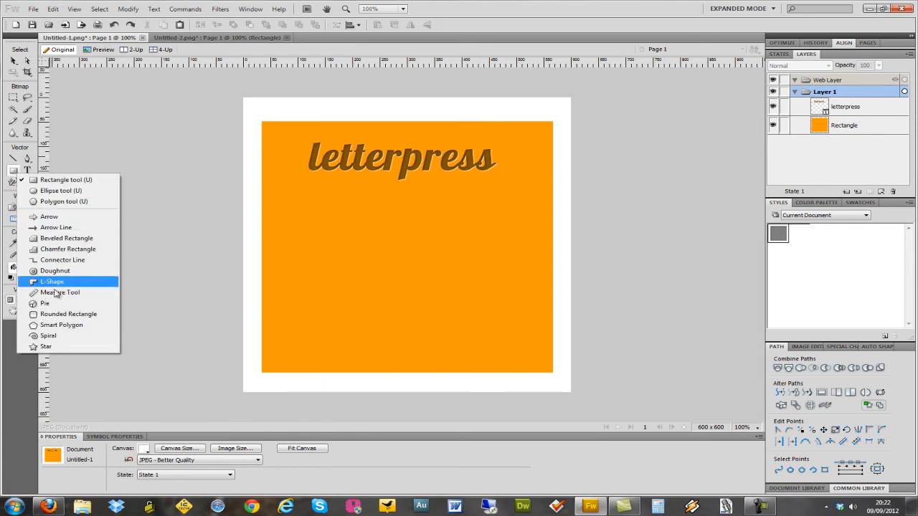
click(46, 347)
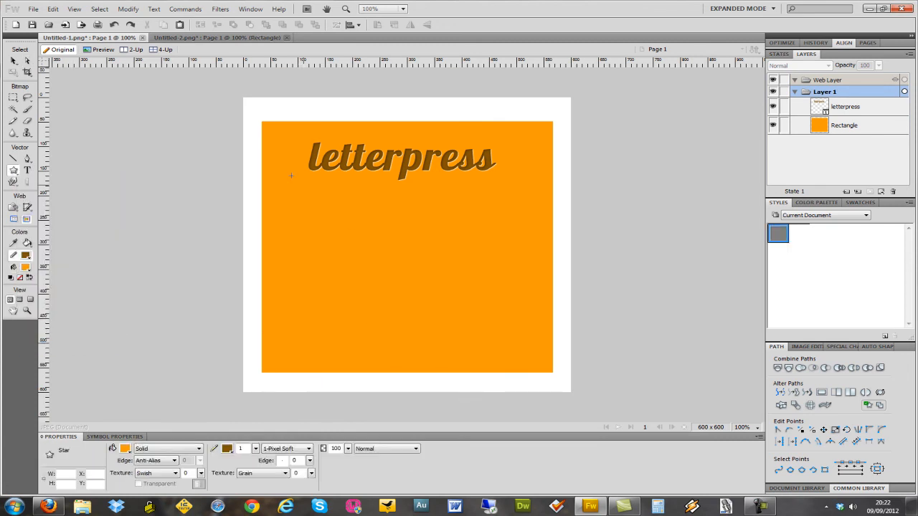
drag(374, 242, 506, 352)
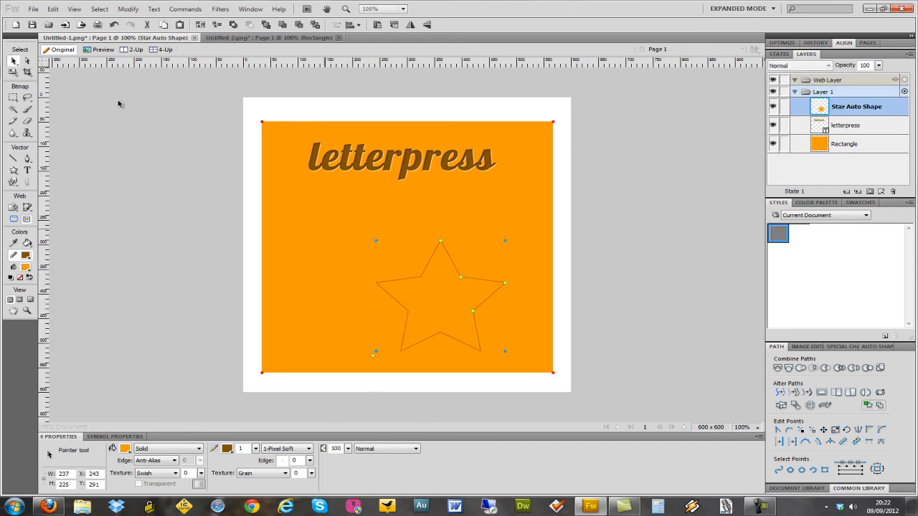
click(126, 449)
click(226, 448)
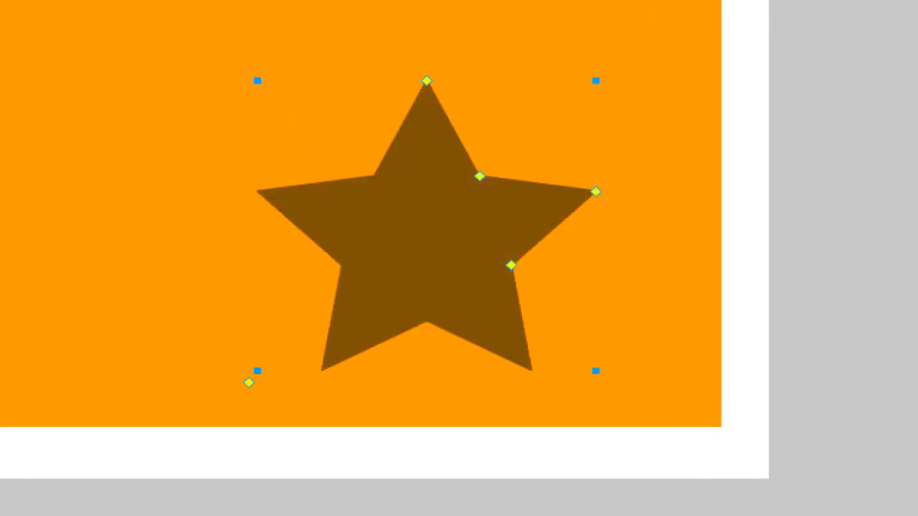
Apply the letterpress style to the star and try to move it toward the centre of the orange rectangle.
drag(426, 262, 332, 199)
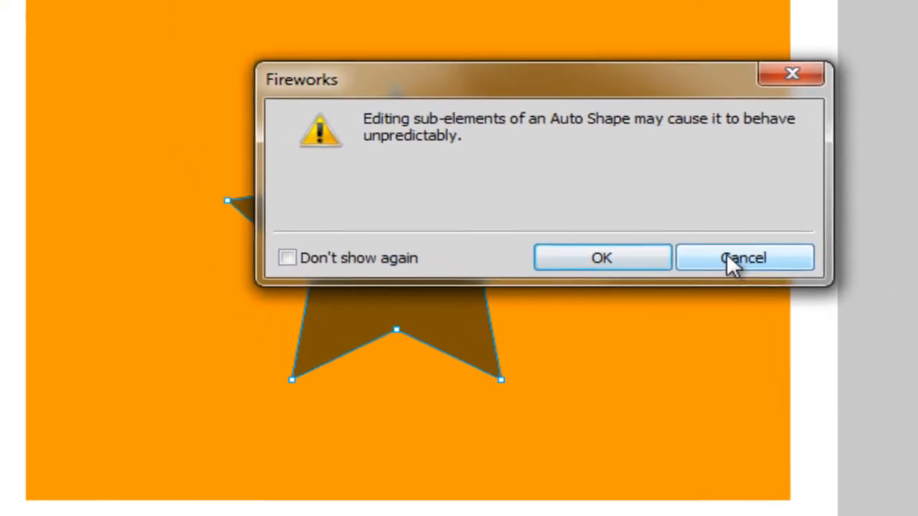
click(741, 264)
drag(495, 299, 440, 242)
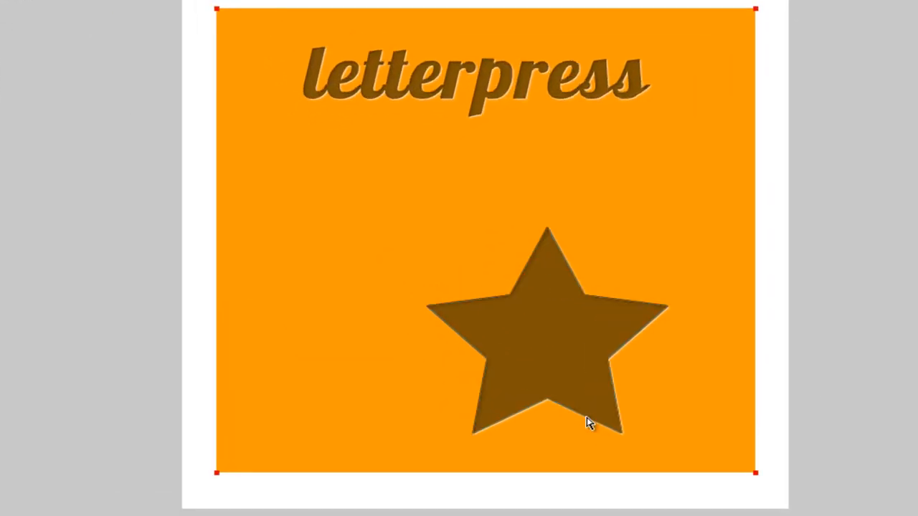
drag(566, 375, 490, 318)
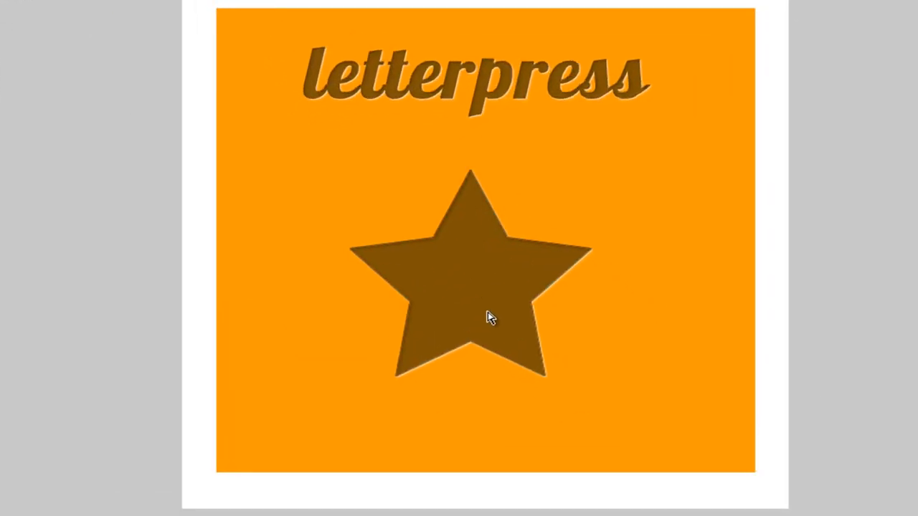
click(718, 301)
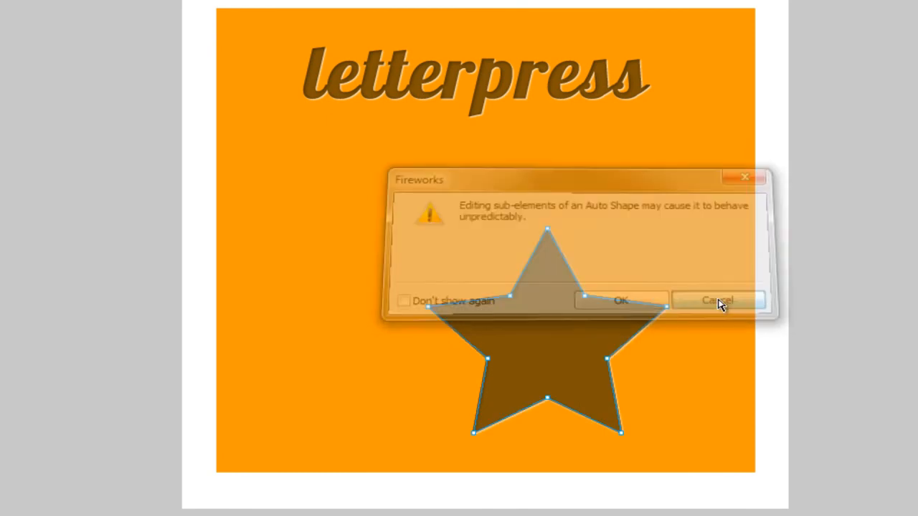